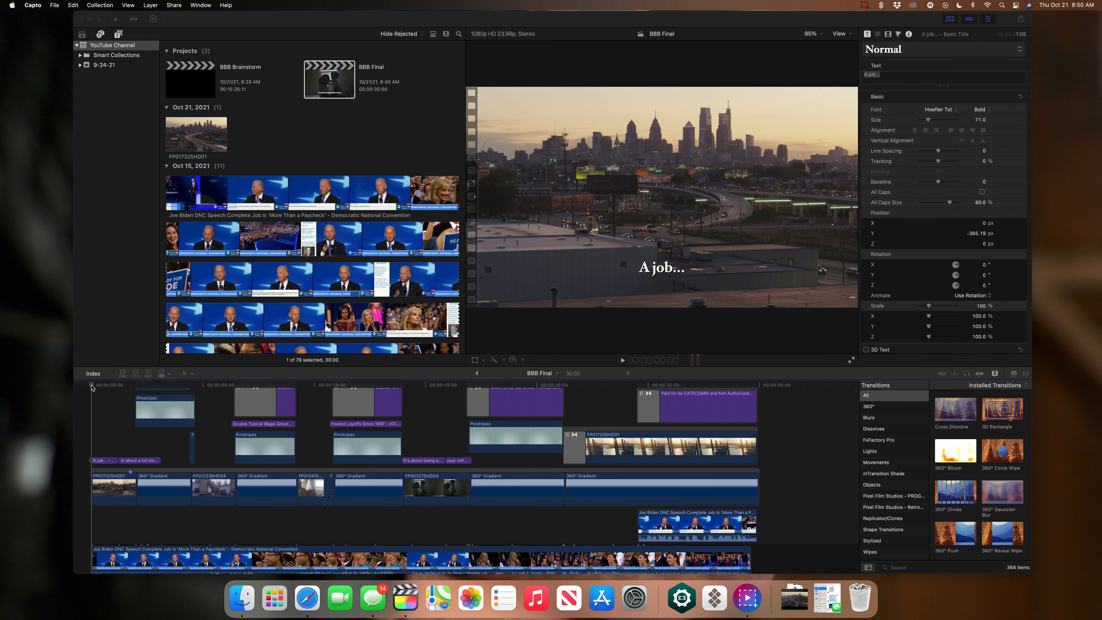
# - Examine the BBB Final timeline, checking the stacked titles and clips and the opening title frames
pyautogui.click(102, 385)
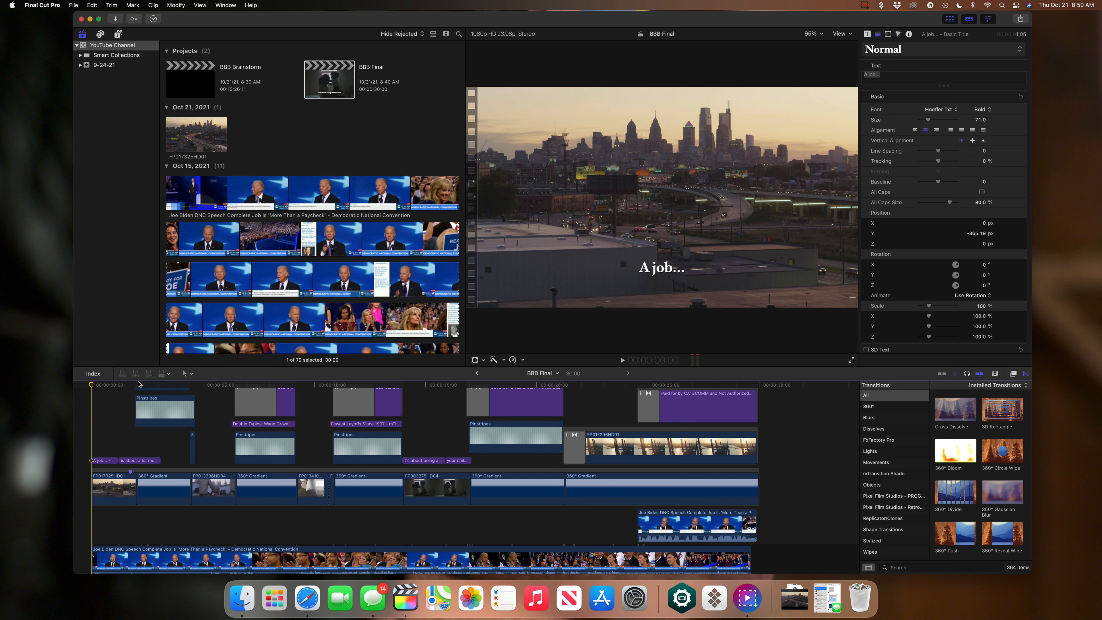
pyautogui.scroll(-1, 120, 397)
pyautogui.moveTo(96, 386)
pyautogui.mouseDown()
pyautogui.moveTo(733, 394)
pyautogui.moveTo(78, 390)
pyautogui.mouseUp()
pyautogui.scroll(5, 466, 391)
pyautogui.hscroll(2, 467, 391)
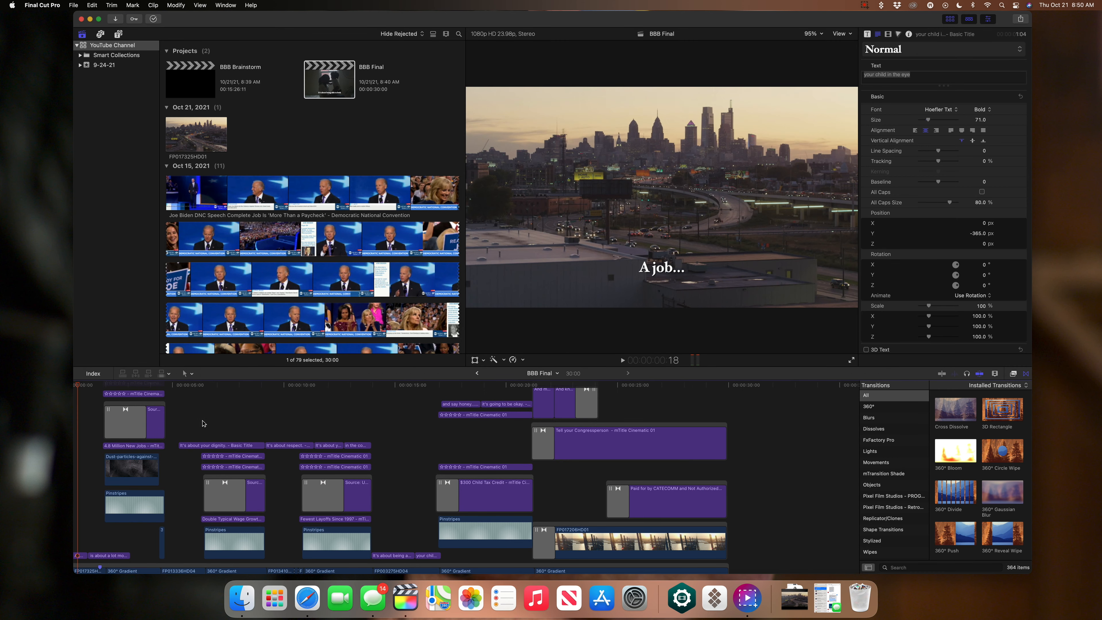
pyautogui.hscroll(-2, 117, 400)
pyautogui.moveTo(108, 386); pyautogui.dragTo(92, 385)
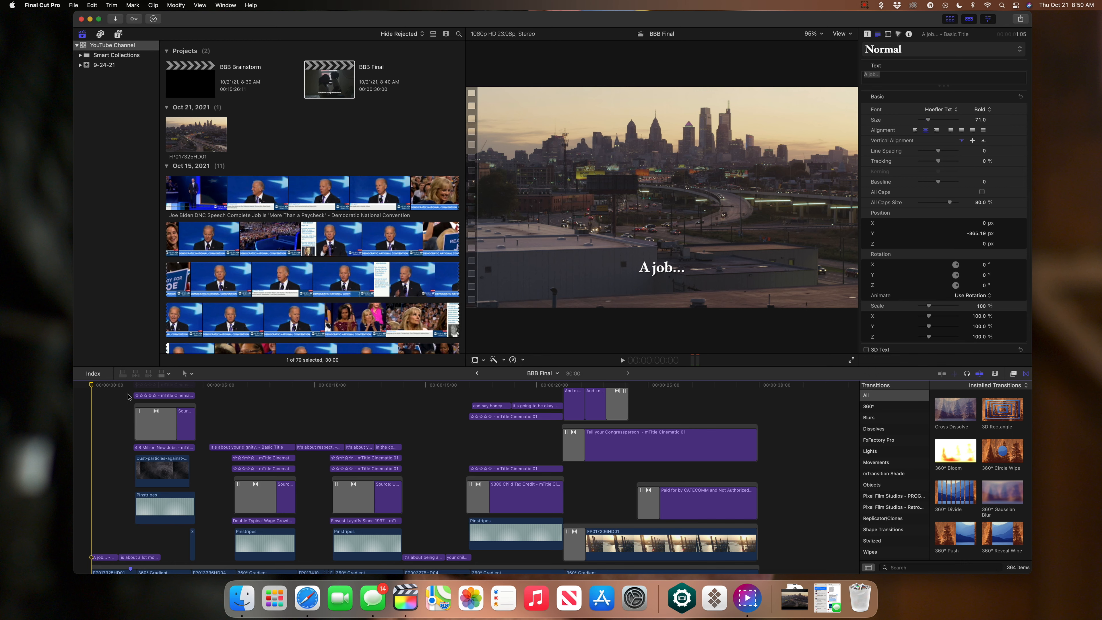
pyautogui.scroll(-3, 128, 397)
pyautogui.click(118, 385)
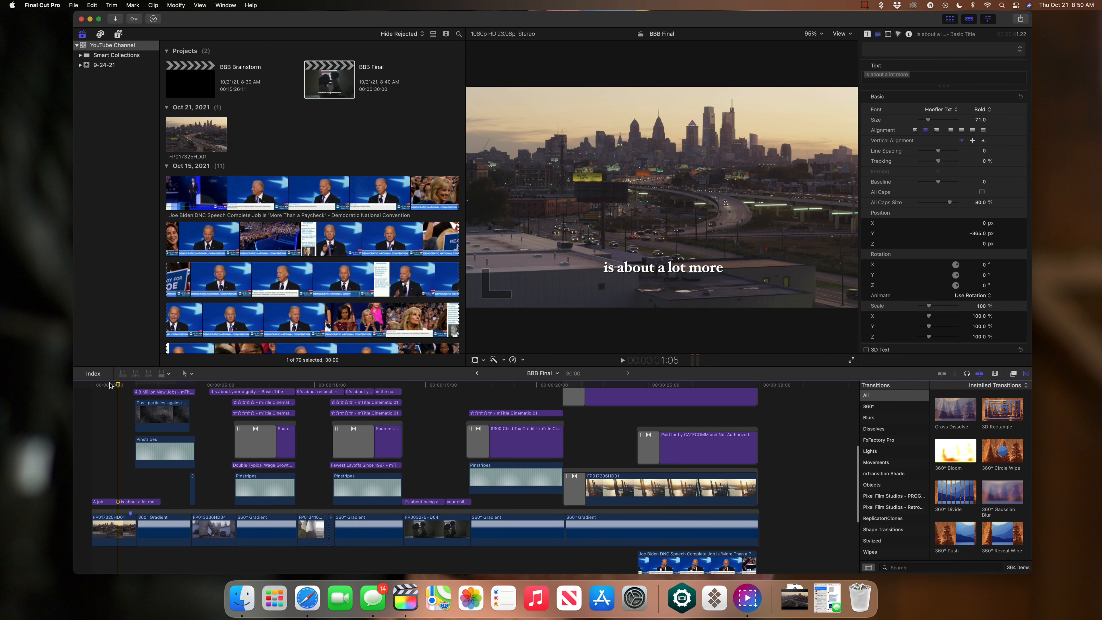
pyautogui.click(91, 387)
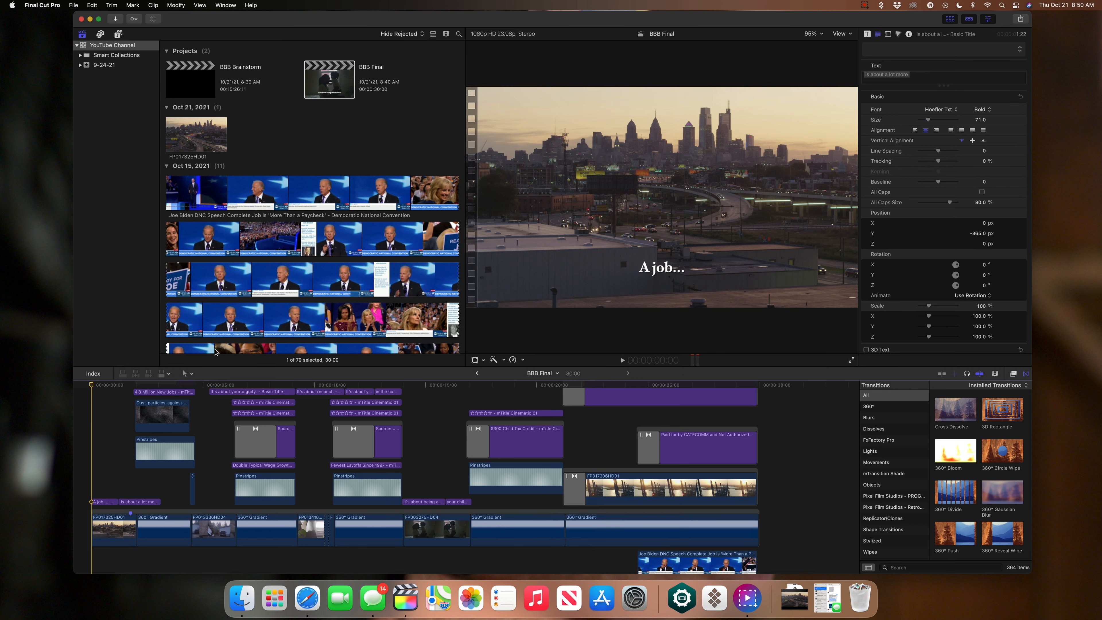
# - Create a 1080p HD project named "BBB New" in the 9-24-21 event, at 1920x1080 and 23.98p
pyautogui.click(73, 5)
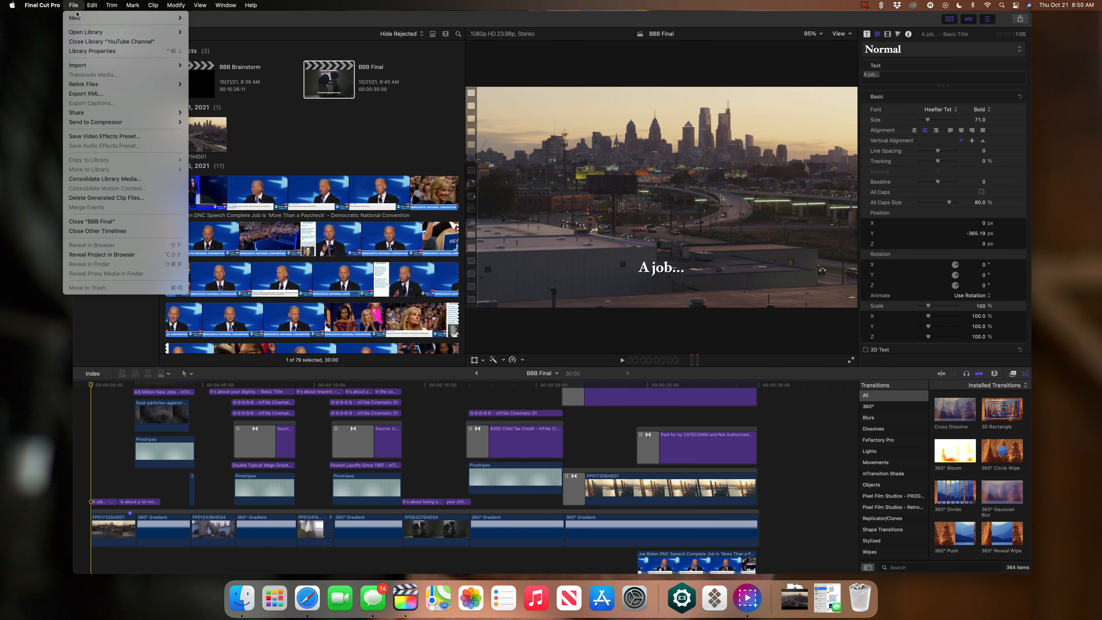
pyautogui.moveTo(152, 18)
pyautogui.click(227, 20)
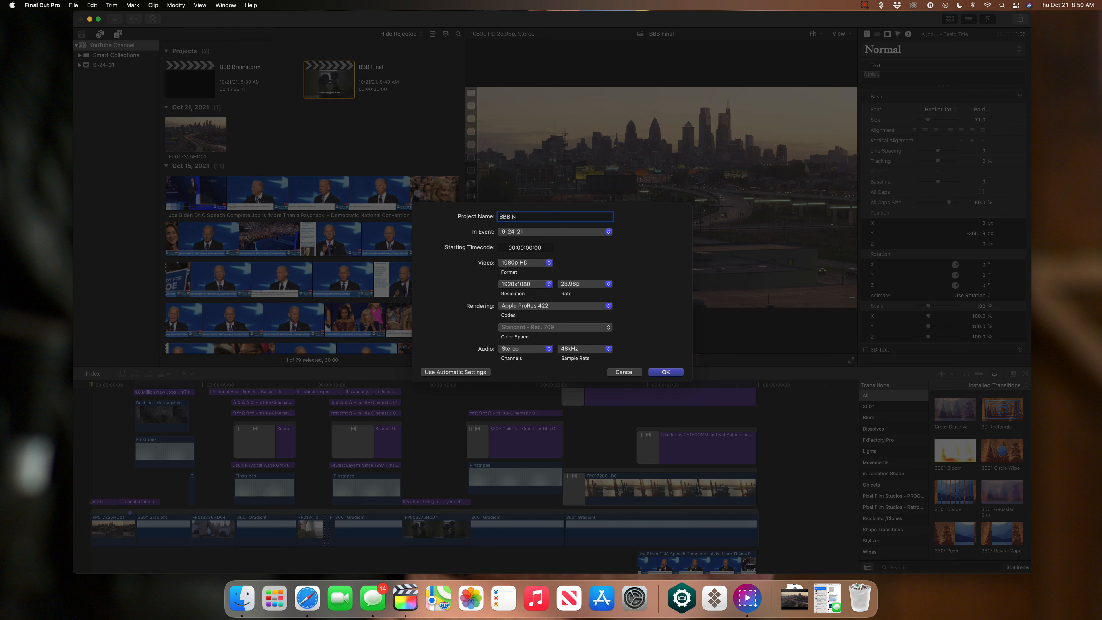
pyautogui.click(545, 263)
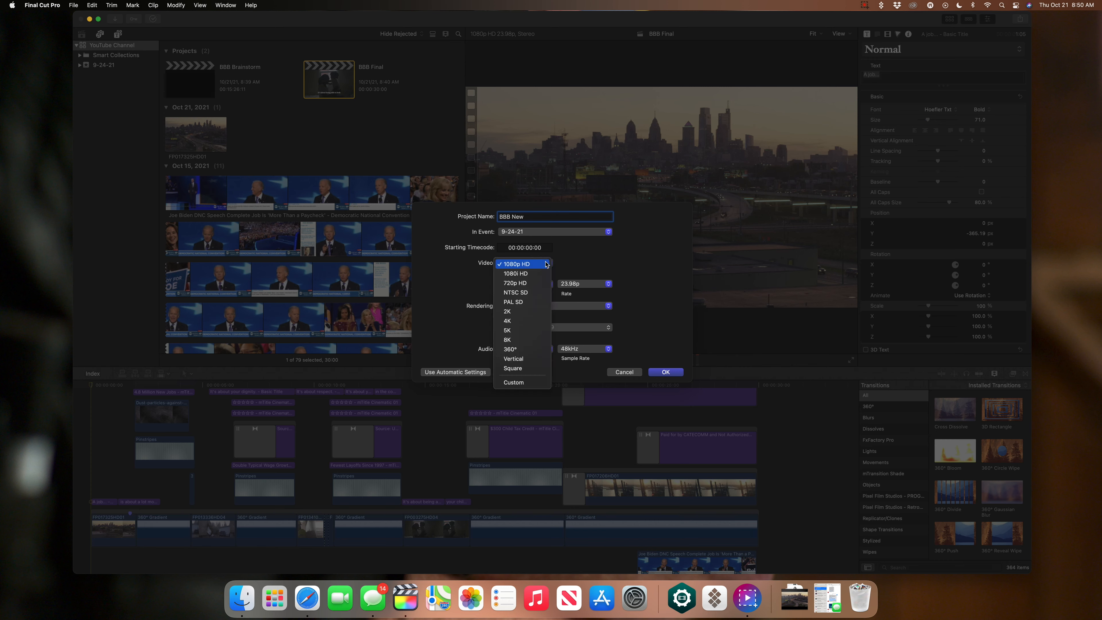
pyautogui.click(543, 264)
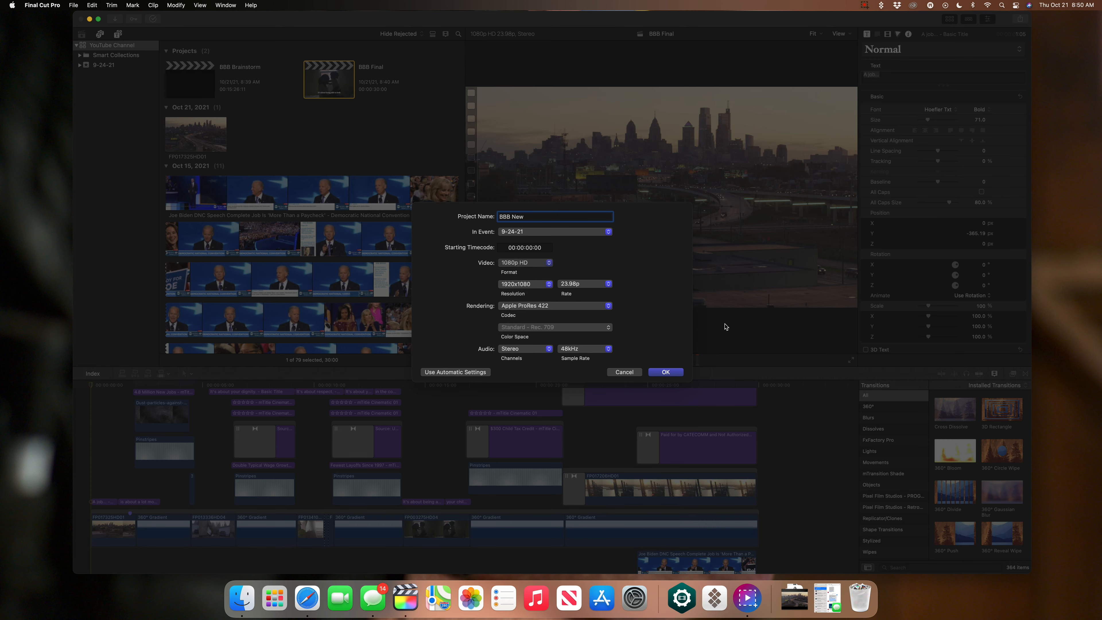
pyautogui.click(673, 372)
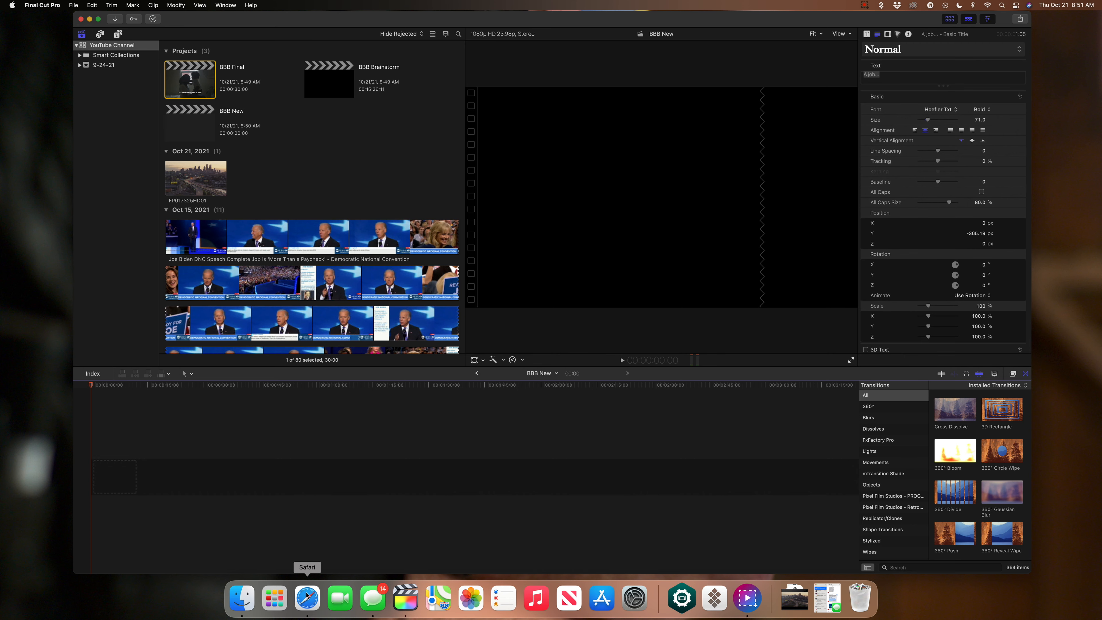
# - Open the BBB Brainstorm project and play the presidential remarks clips that follow the first 30 seconds
pyautogui.doubleClick(340, 72)
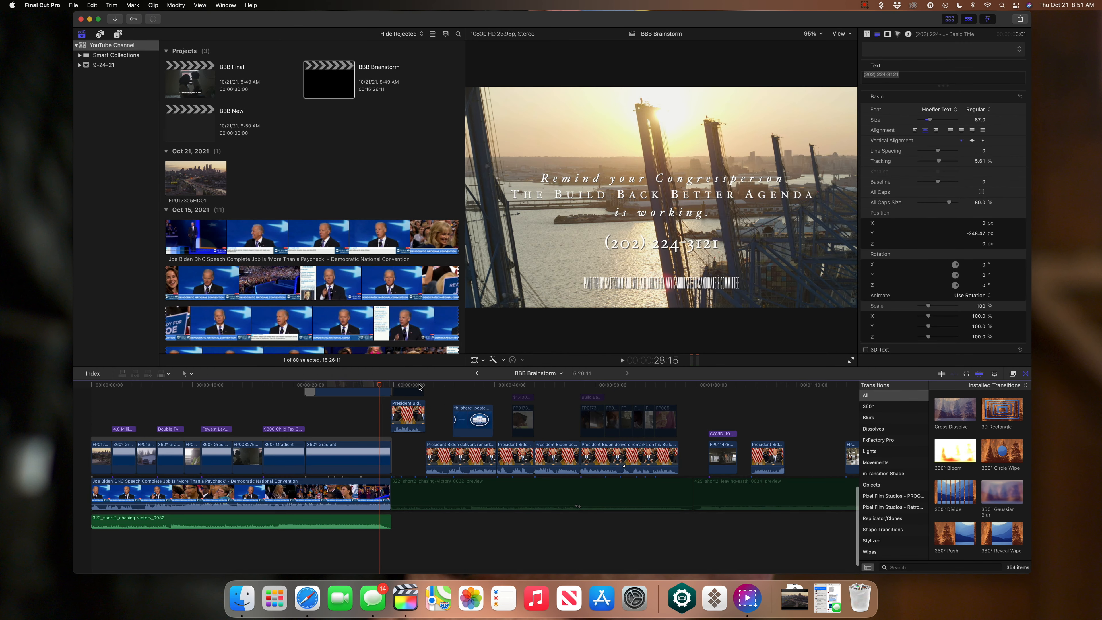
pyautogui.click(415, 386)
pyautogui.press('space')
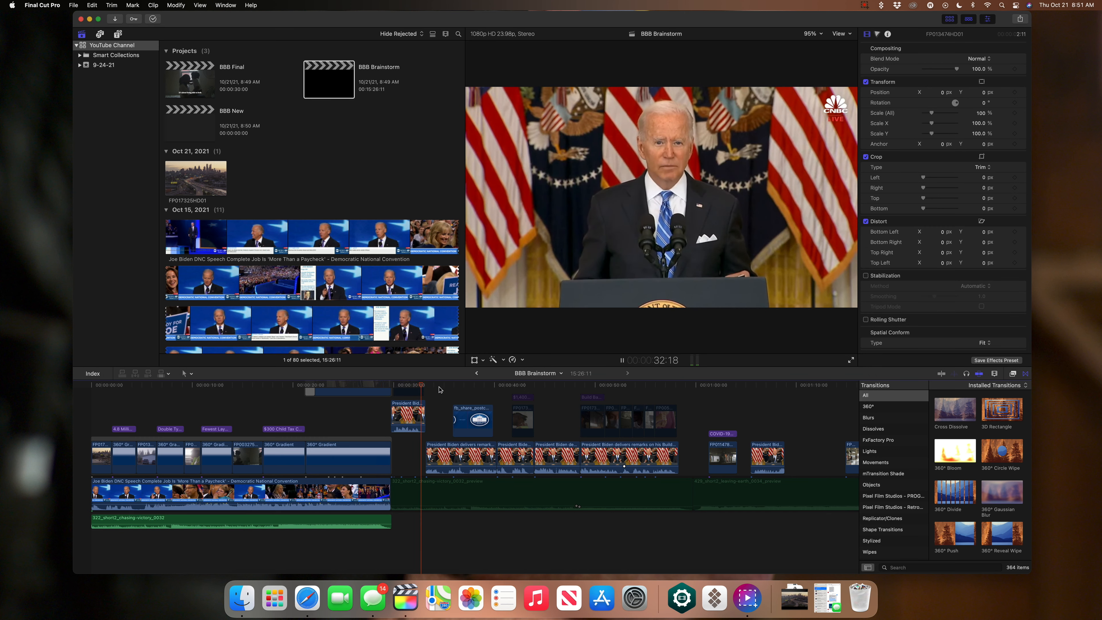
pyautogui.click(542, 386)
pyautogui.hscroll(3, 520, 434)
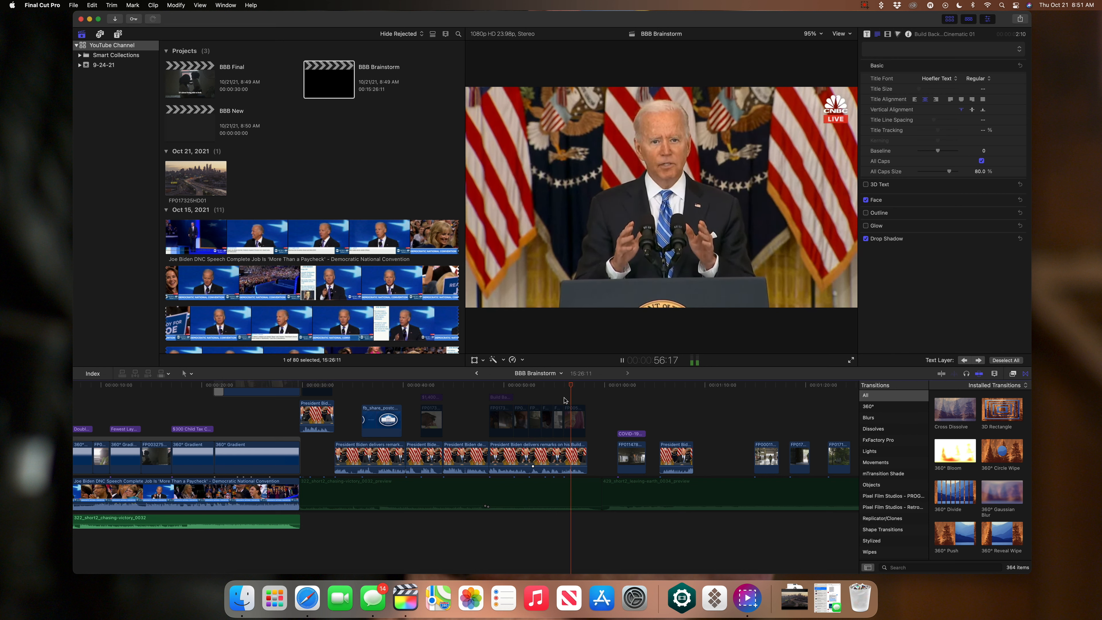
pyautogui.press('space')
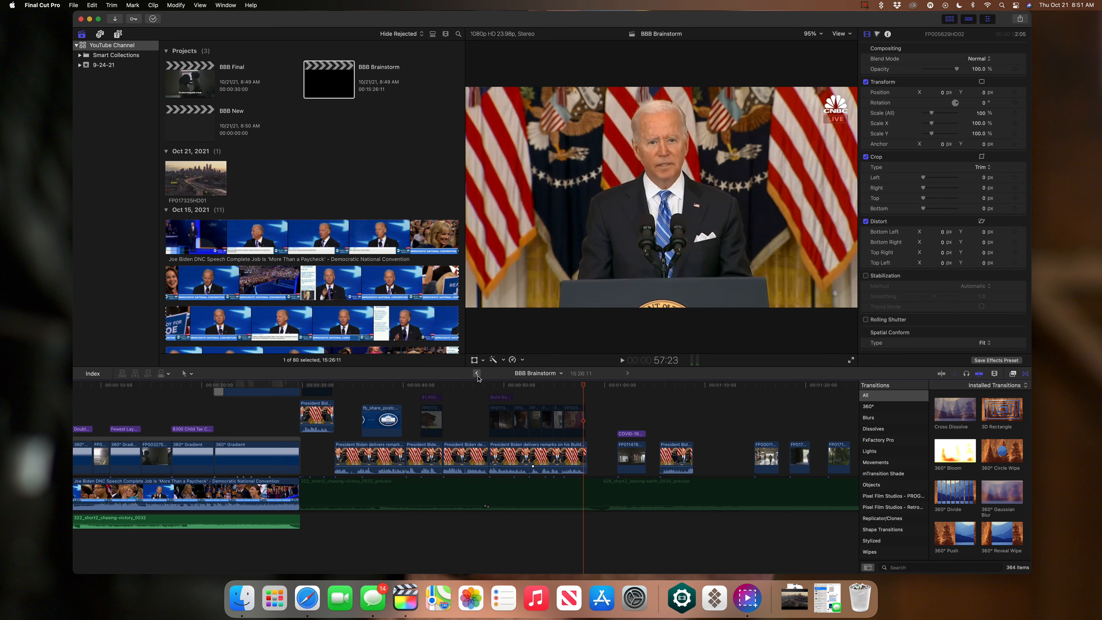
# - Open the BBB Final project and play its opening seconds through the first titles
pyautogui.doubleClick(196, 72)
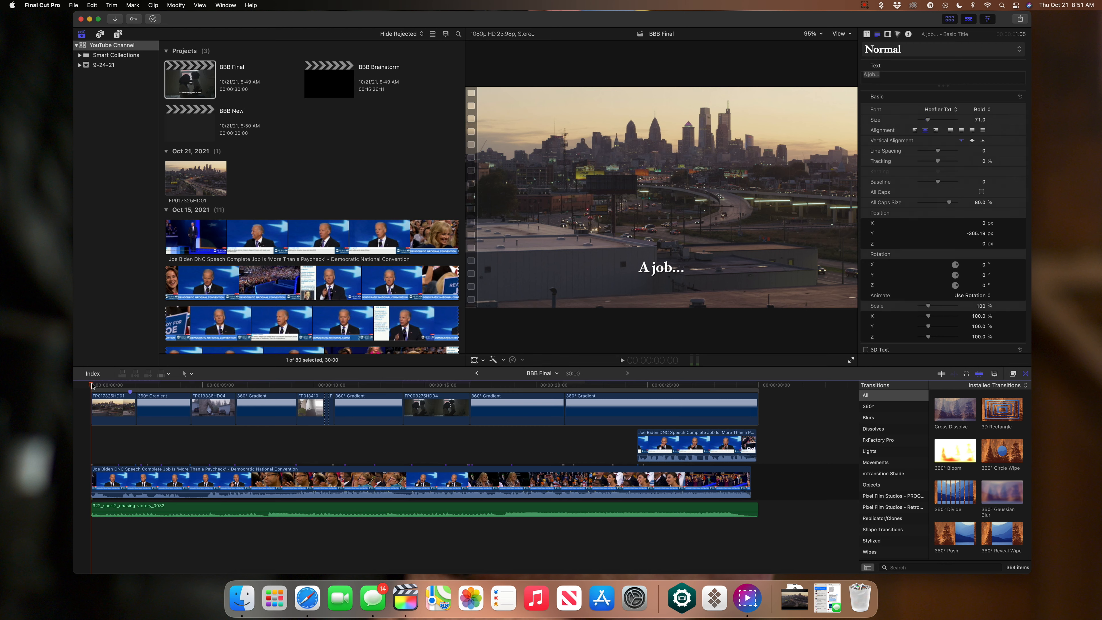
pyautogui.scroll(2, 128, 451)
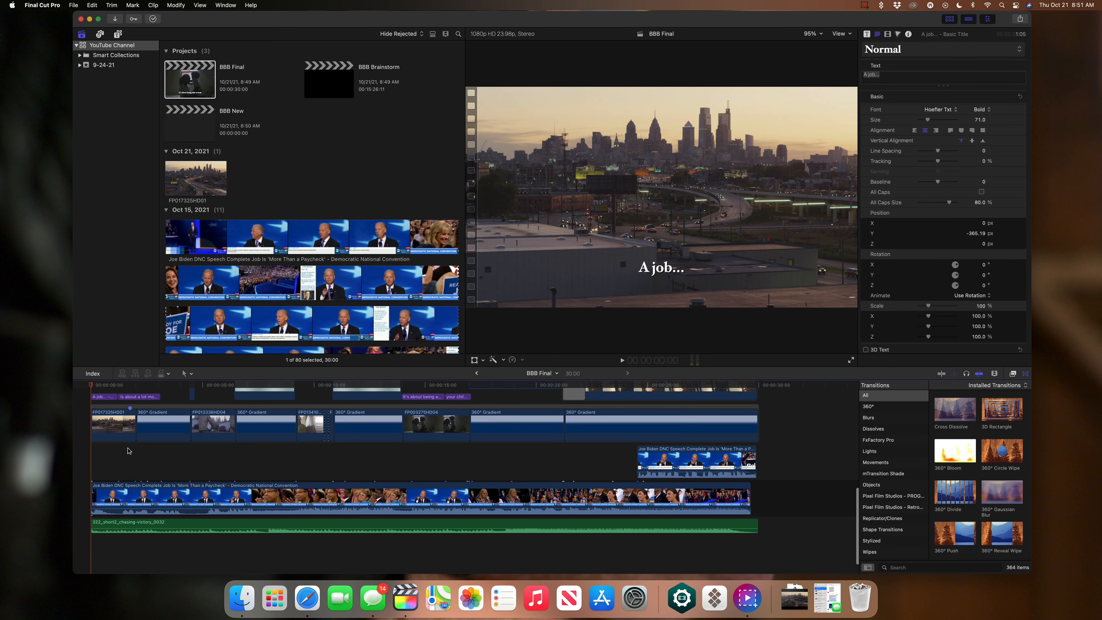
pyautogui.press('space')
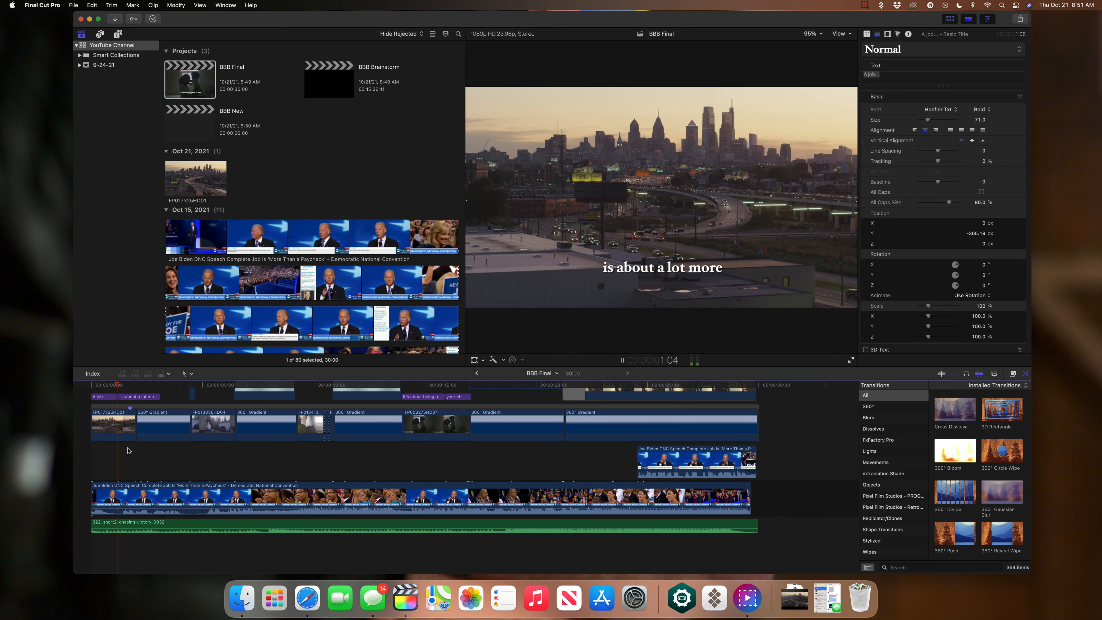
pyautogui.press('space')
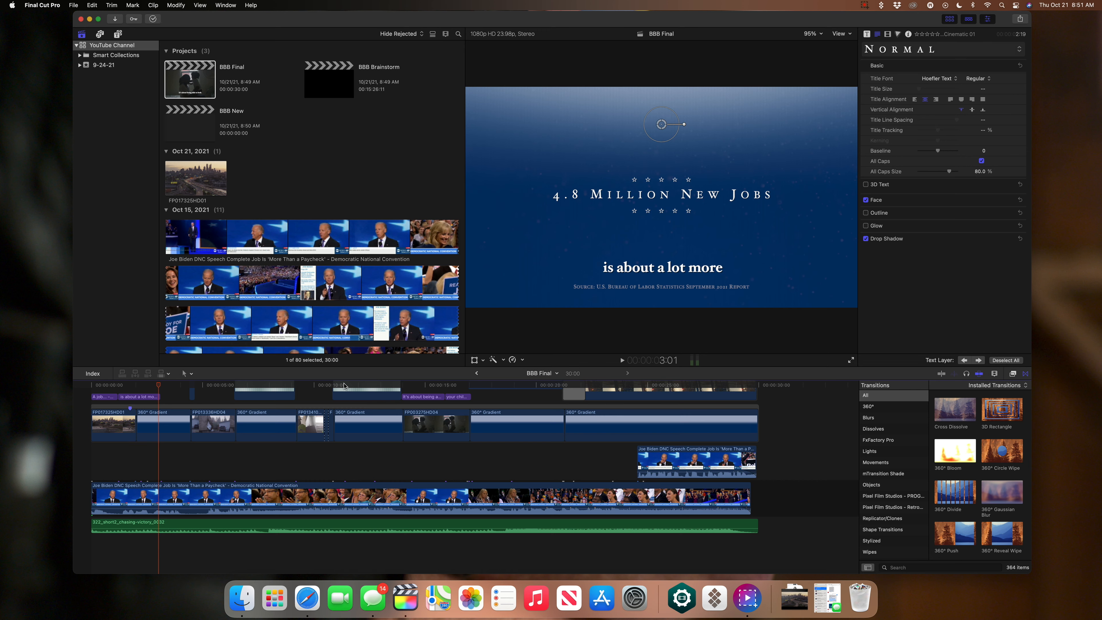
# - Try extending the start of the long Joe Biden DNC Speech clip to include earlier footage, and play it through into the opening titles
pyautogui.moveTo(96, 497); pyautogui.dragTo(213, 499)
pyautogui.click(255, 387)
pyautogui.press('space')
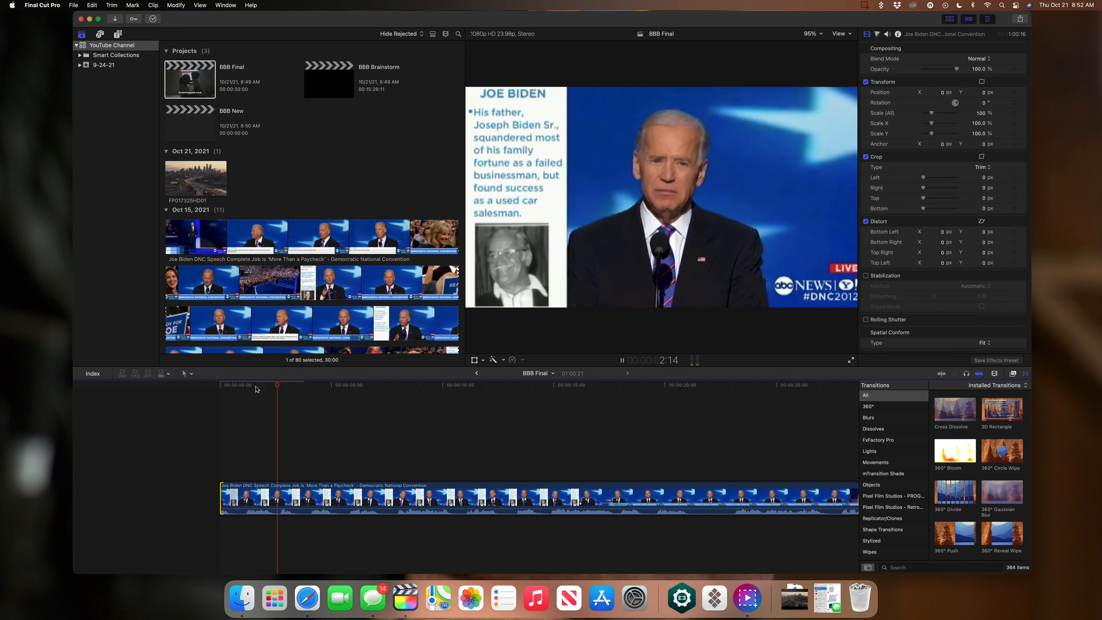
pyautogui.hscroll(5, 334, 462)
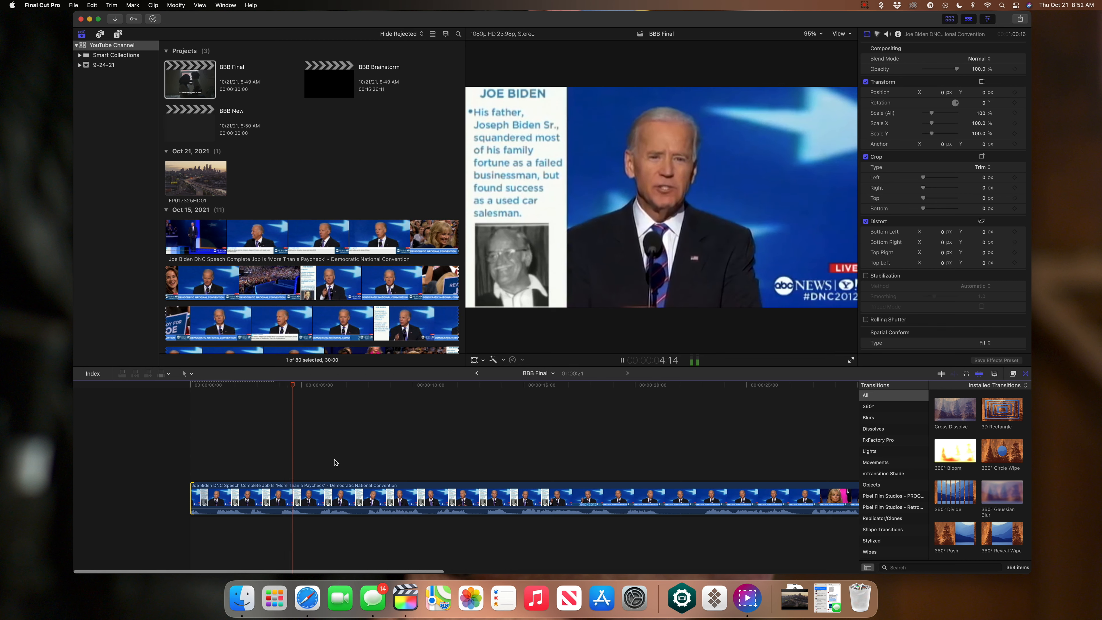
pyautogui.hscroll(5, 373, 466)
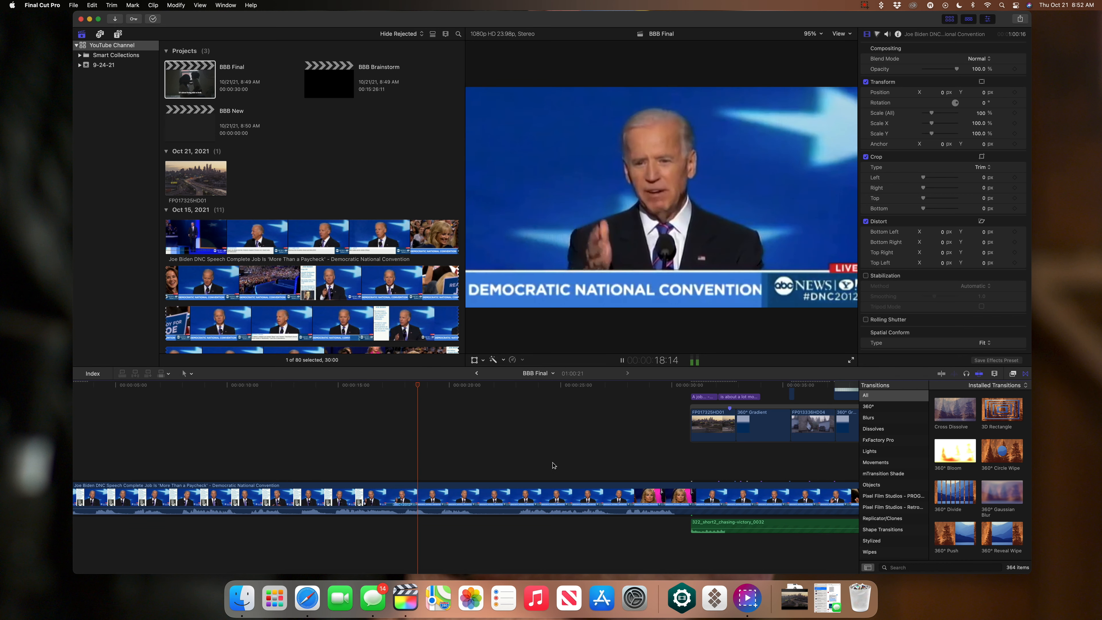
pyautogui.hscroll(3, 555, 465)
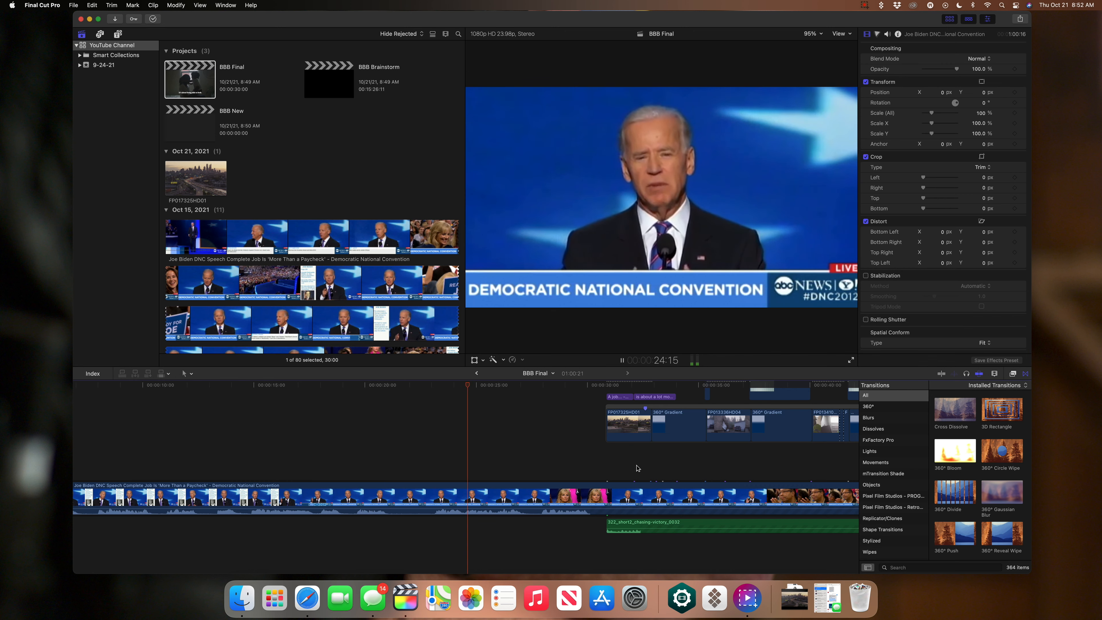
pyautogui.hscroll(2, 607, 467)
pyautogui.hscroll(2, 629, 468)
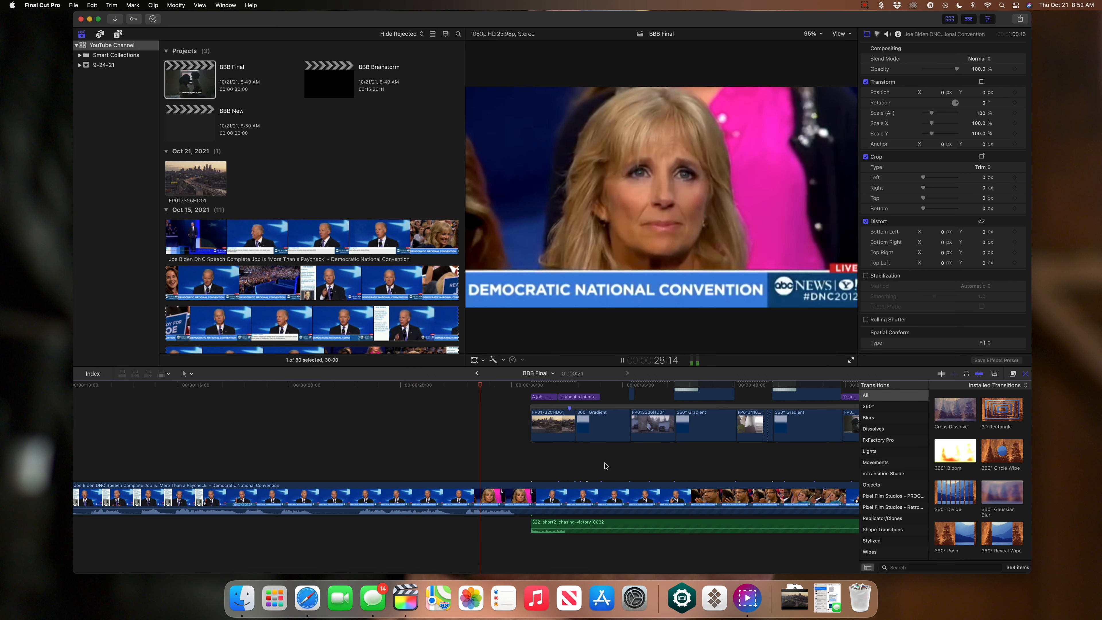
pyautogui.hscroll(4, 606, 466)
pyautogui.hscroll(1, 605, 466)
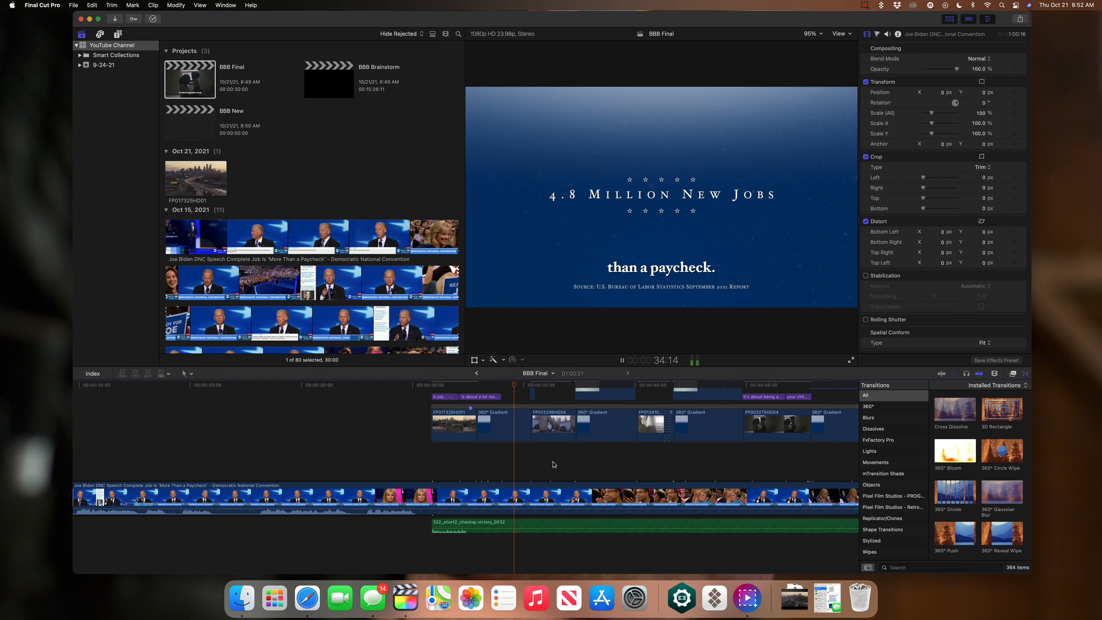
pyautogui.press('space')
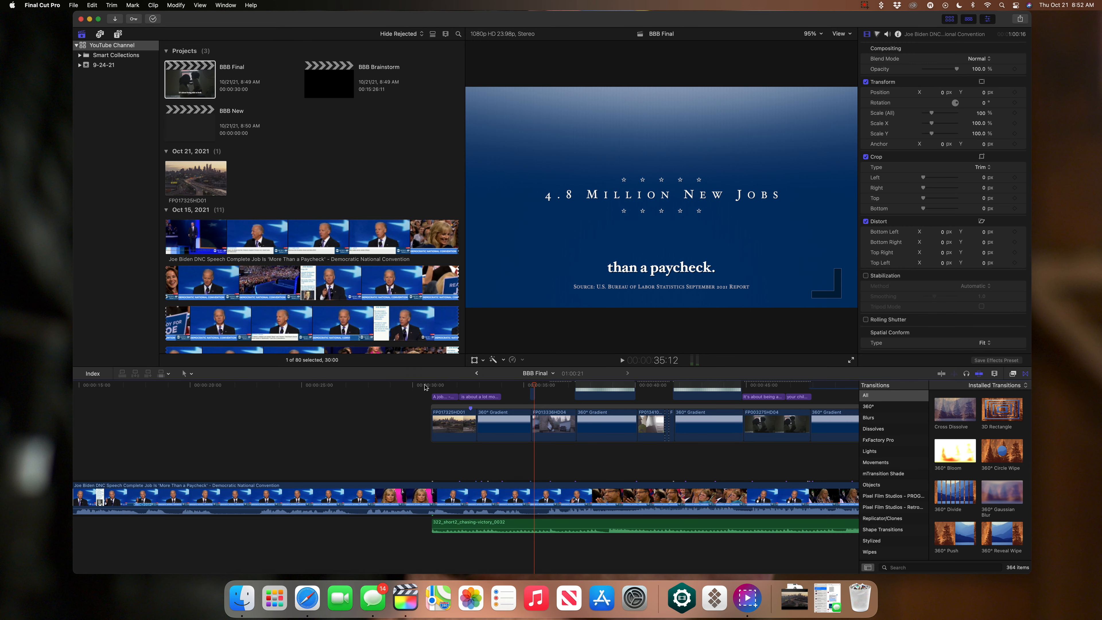
# - Undo the start extension of the long Joe Biden DNC Speech clip
pyautogui.press('super+z')
pyautogui.hscroll(-10, 348, 466)
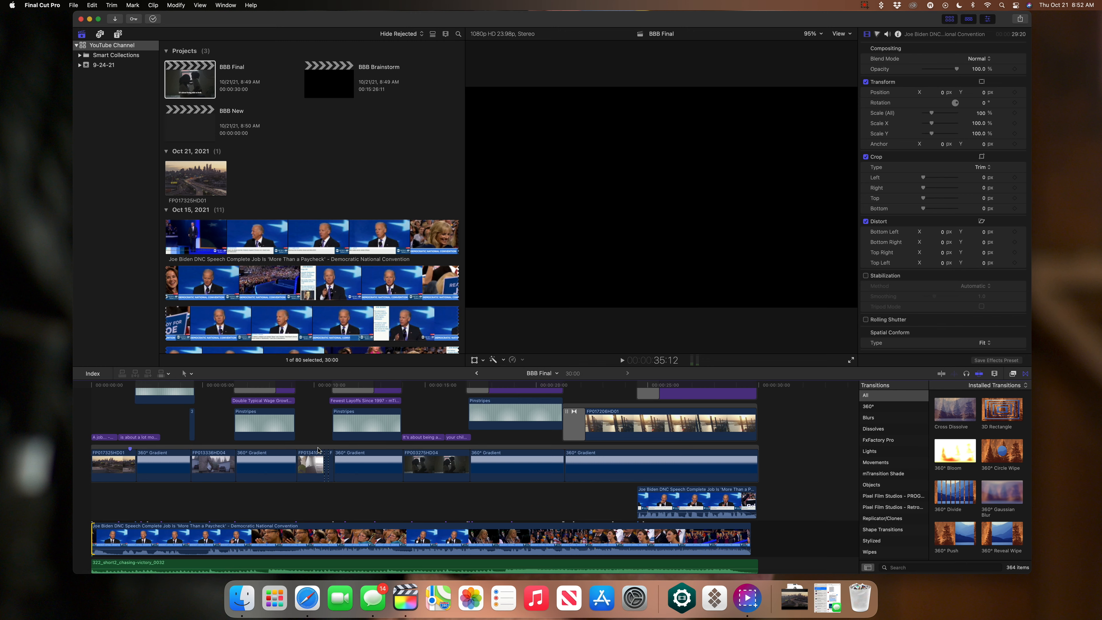
# - Copy the long Joe Biden DNC Speech clip from BBB Final and paste it into the BBB New timeline
pyautogui.scroll(-3, 320, 450)
pyautogui.click(304, 487)
pyautogui.click(373, 478)
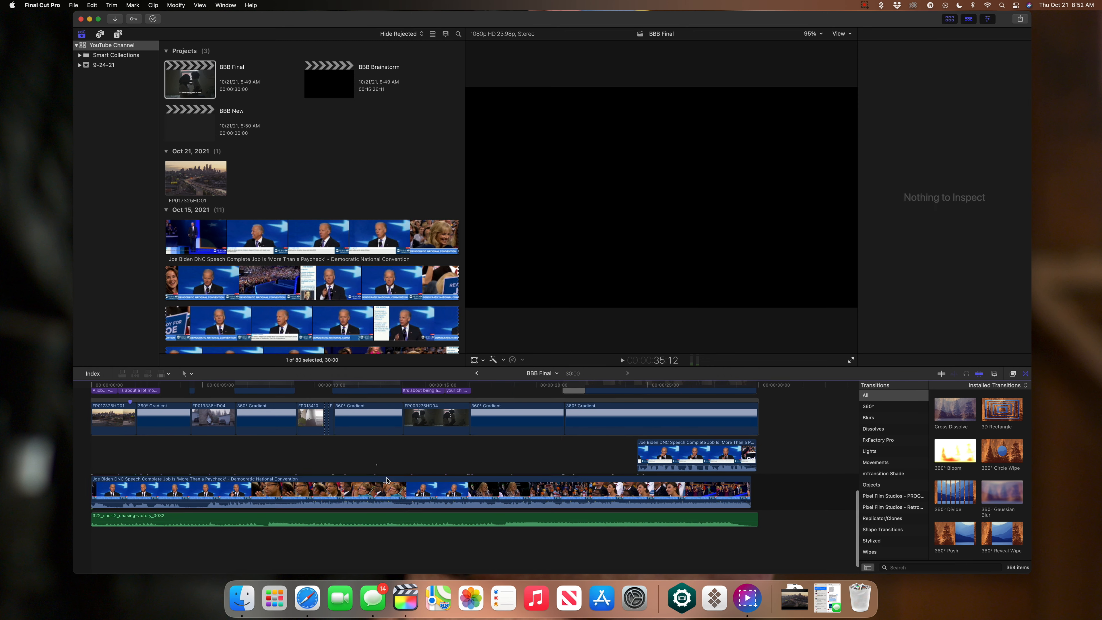
pyautogui.press('super+c')
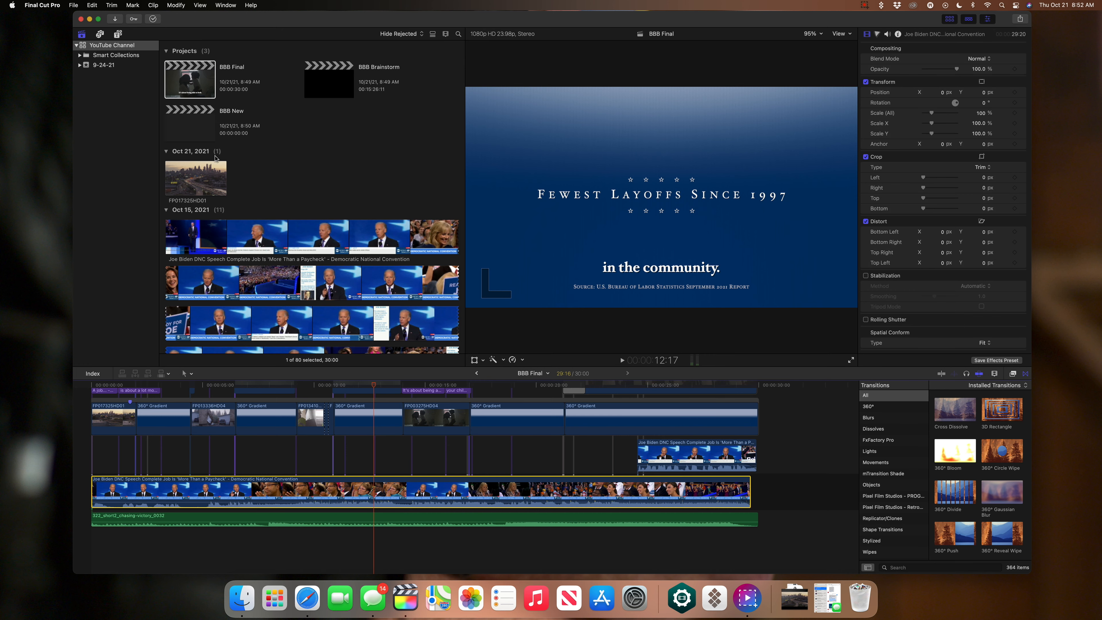
pyautogui.doubleClick(185, 114)
pyautogui.press('super+v')
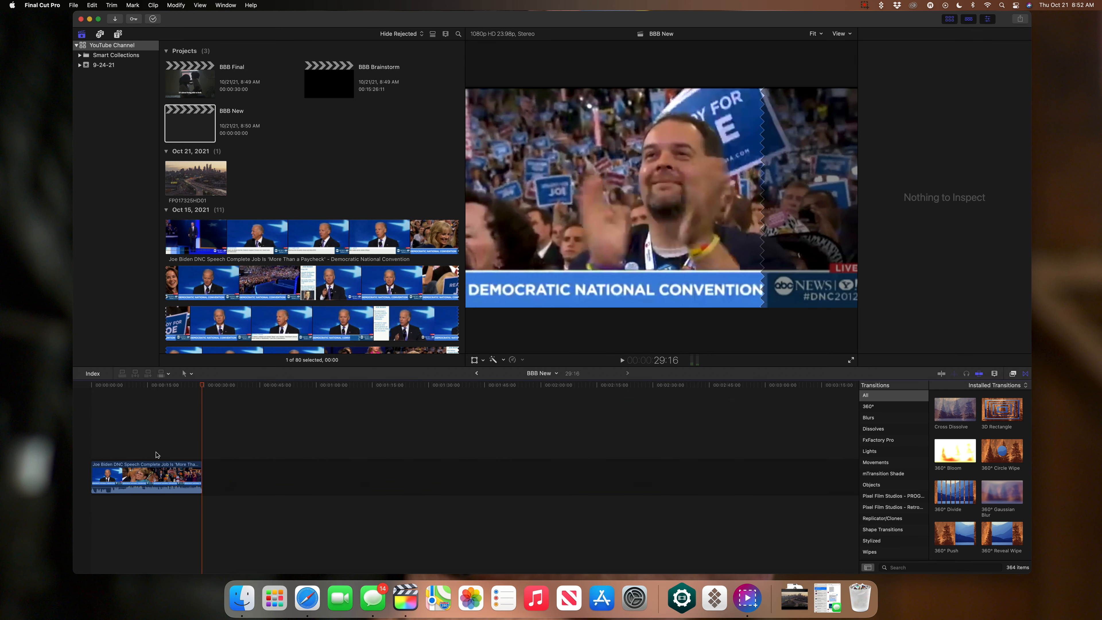
# - Play the pasted speech clip in BBB New at its start, middle and end
pyautogui.click(92, 387)
pyautogui.press('space')
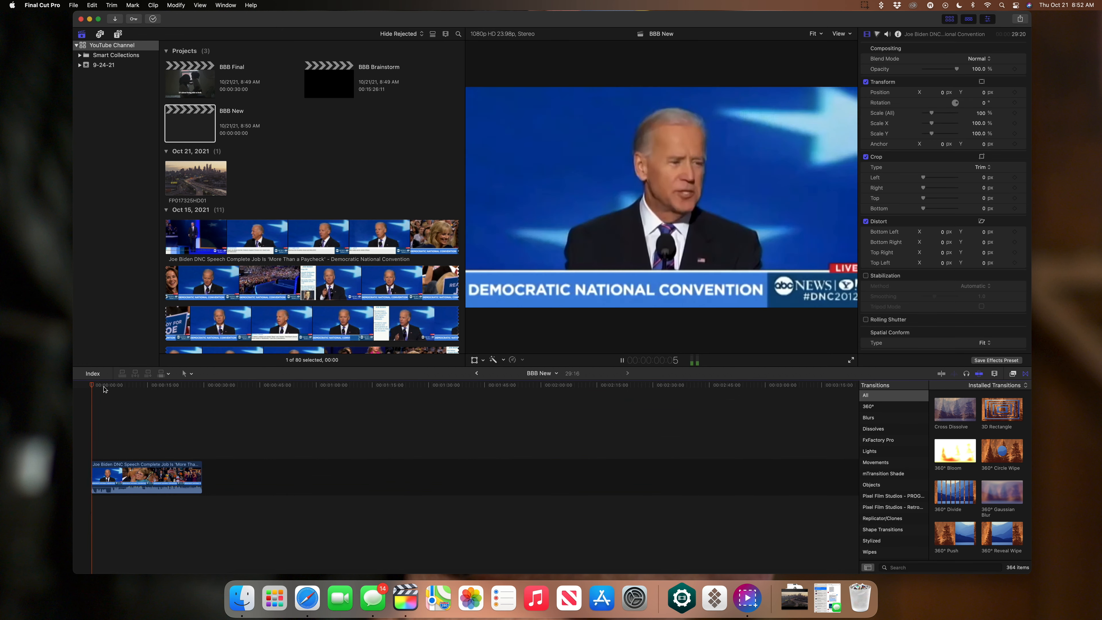
pyautogui.click(153, 386)
pyautogui.click(183, 386)
pyautogui.click(192, 387)
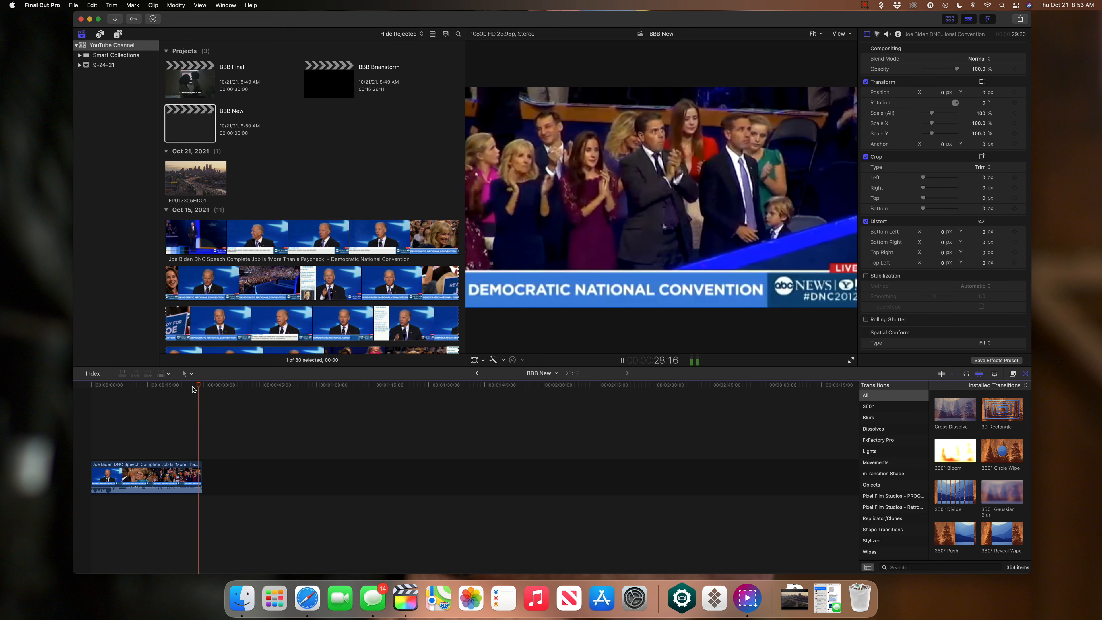
pyautogui.press('space')
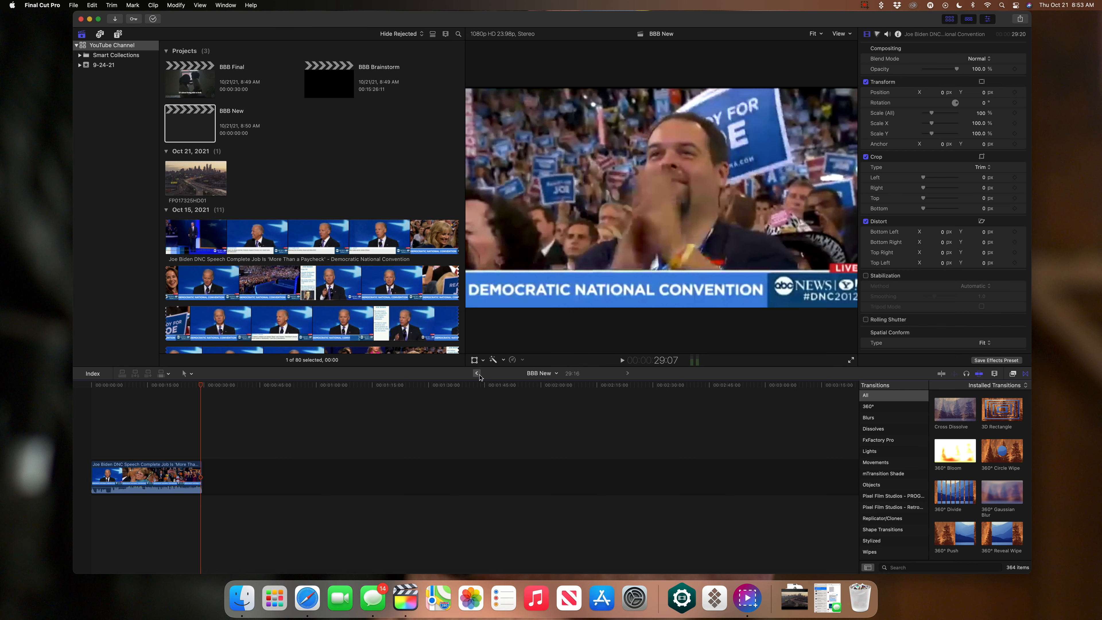
# - Copy the short Joe Biden DNC Speech clip from BBB Final and paste it as a connected clip near the end of the BBB New timeline
pyautogui.click(479, 375)
pyautogui.click(697, 443)
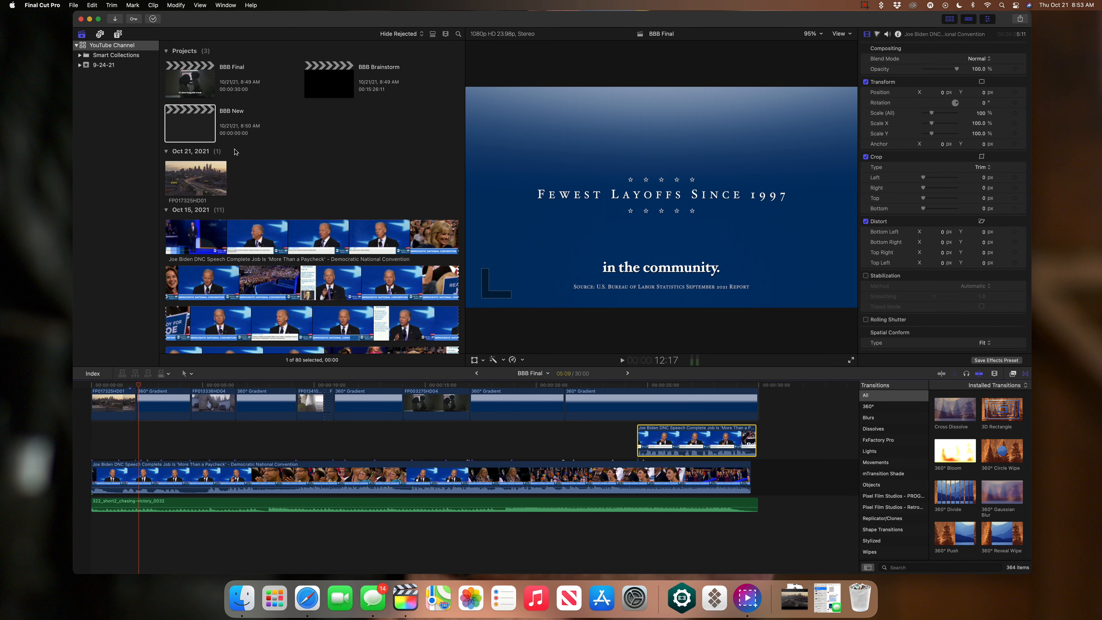
pyautogui.doubleClick(186, 115)
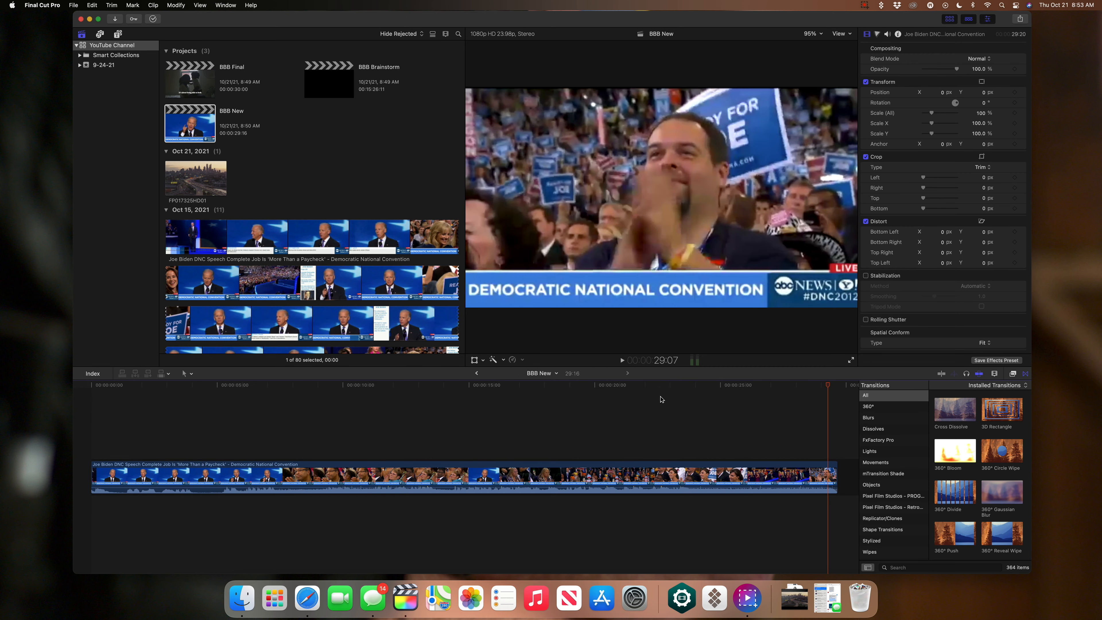
pyautogui.hscroll(5, 663, 417)
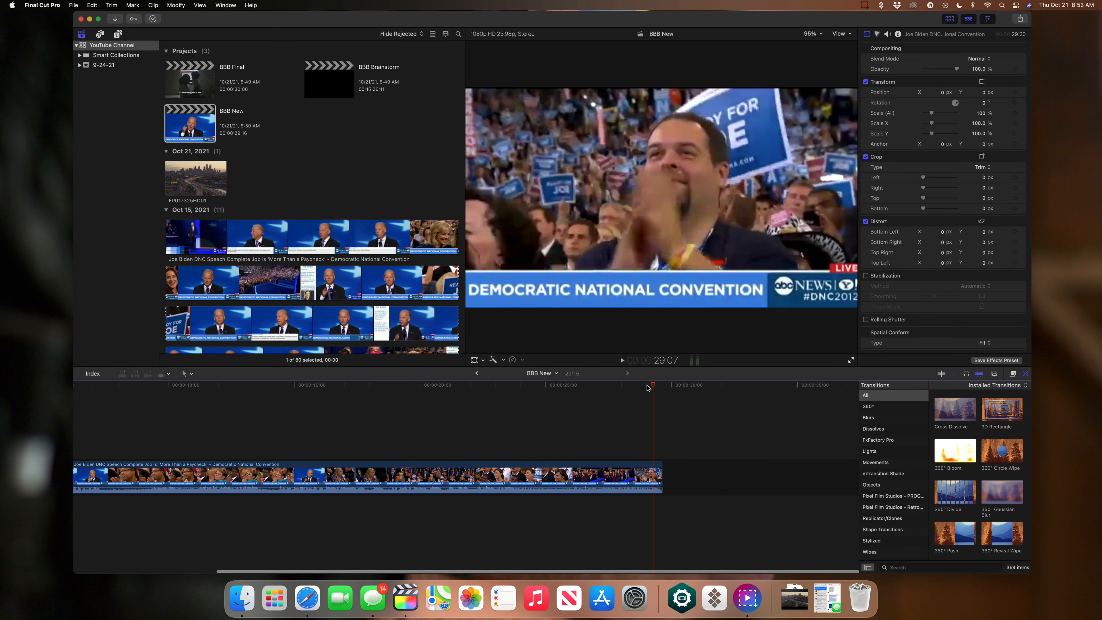
pyautogui.click(606, 386)
pyautogui.moveTo(606, 387); pyautogui.dragTo(572, 388)
pyautogui.hotkey('alt', 'v')
# - Move the connected speech clip earlier so it ends just past the long speech clip, playing the overlap before and after the move
pyautogui.click(554, 387)
pyautogui.press('space')
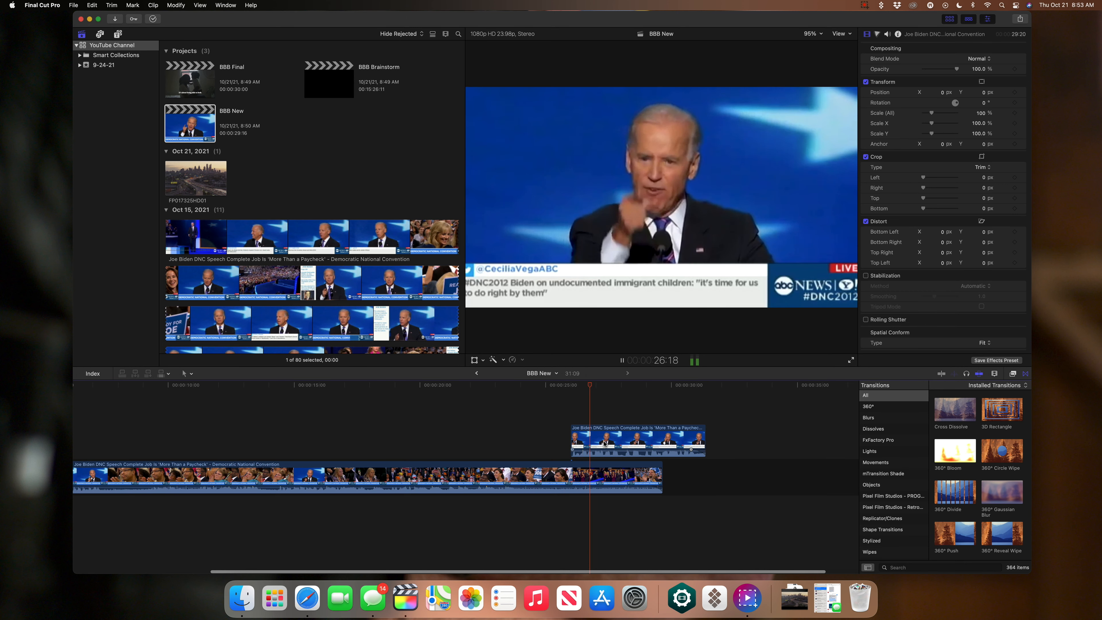
pyautogui.moveTo(607, 444); pyautogui.dragTo(640, 431)
pyautogui.click(630, 384)
pyautogui.press('space')
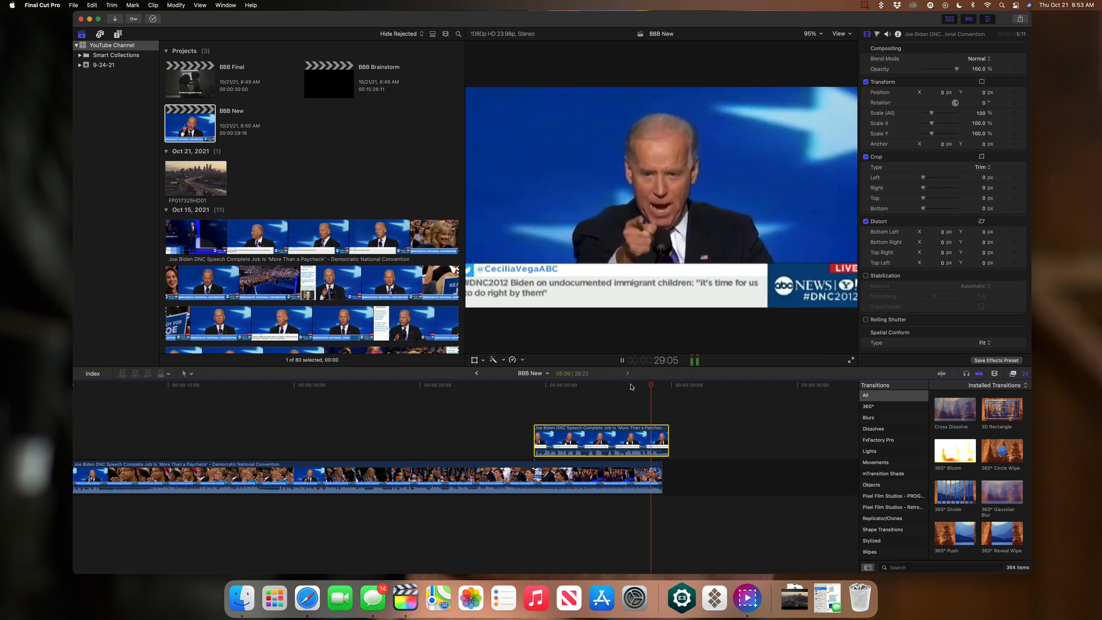
pyautogui.click(669, 385)
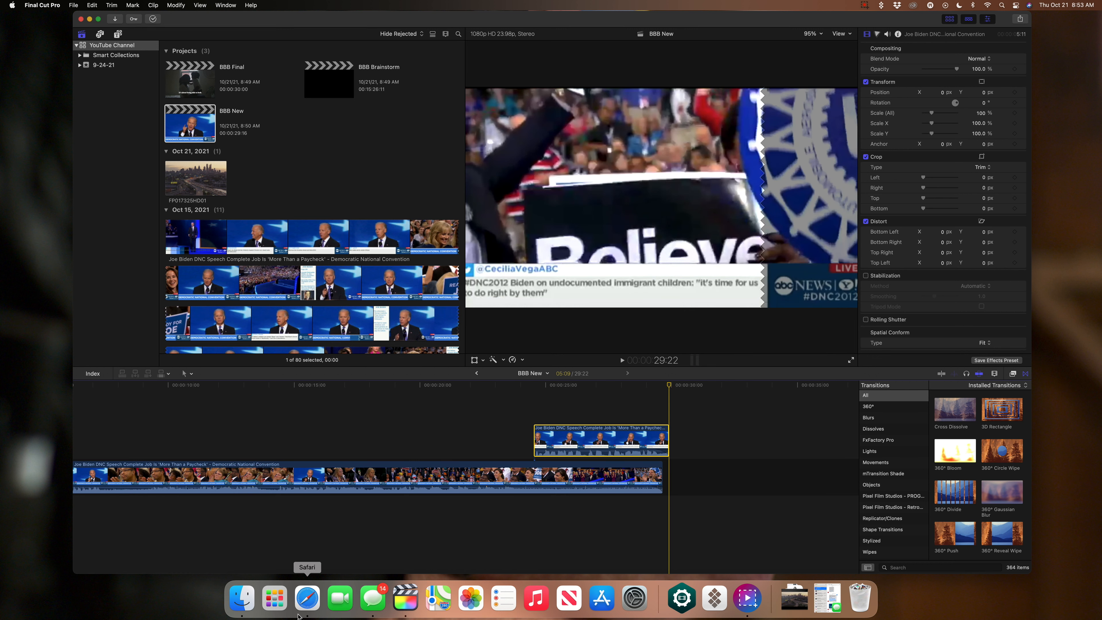
# - Switch to Safari and browse the PremiumBeat Music Favorites list
pyautogui.click(307, 598)
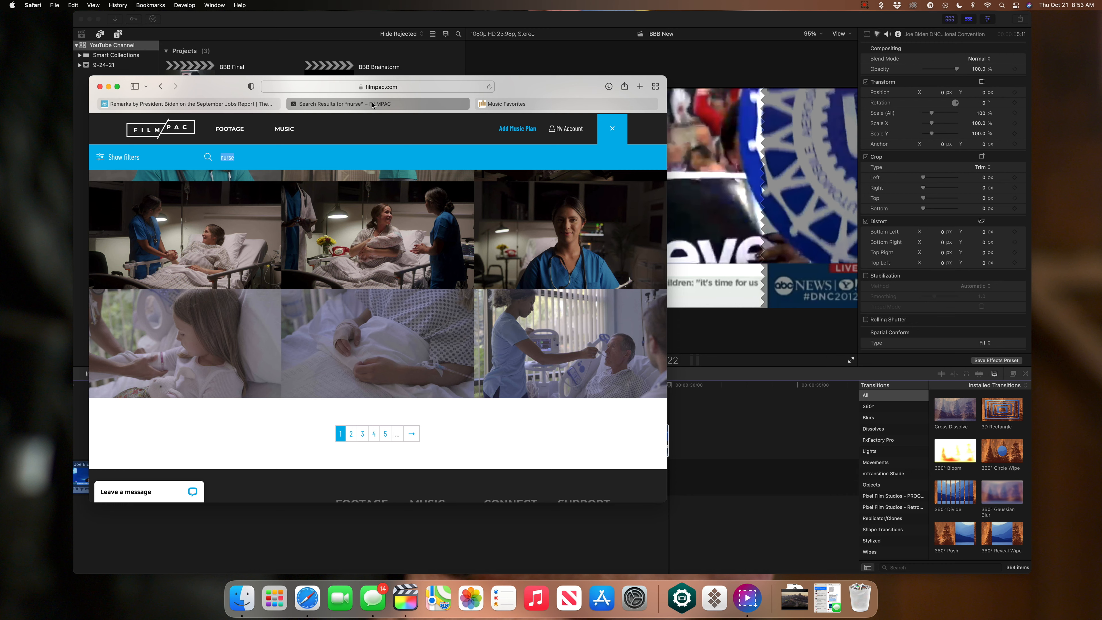
pyautogui.click(546, 106)
pyautogui.scroll(4, 334, 155)
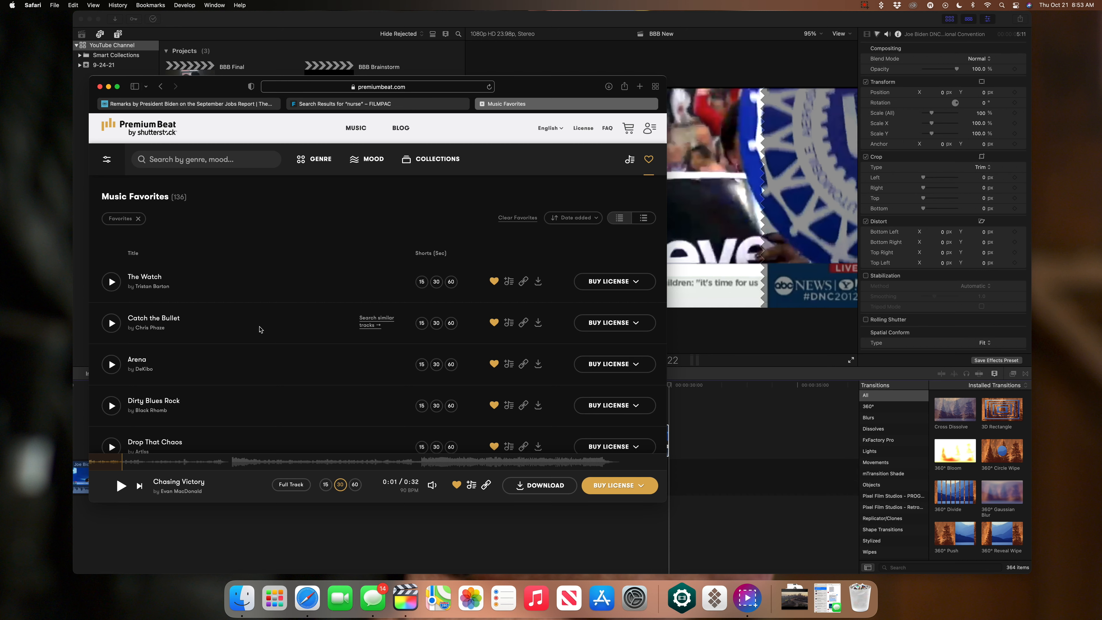
pyautogui.scroll(-7, 259, 332)
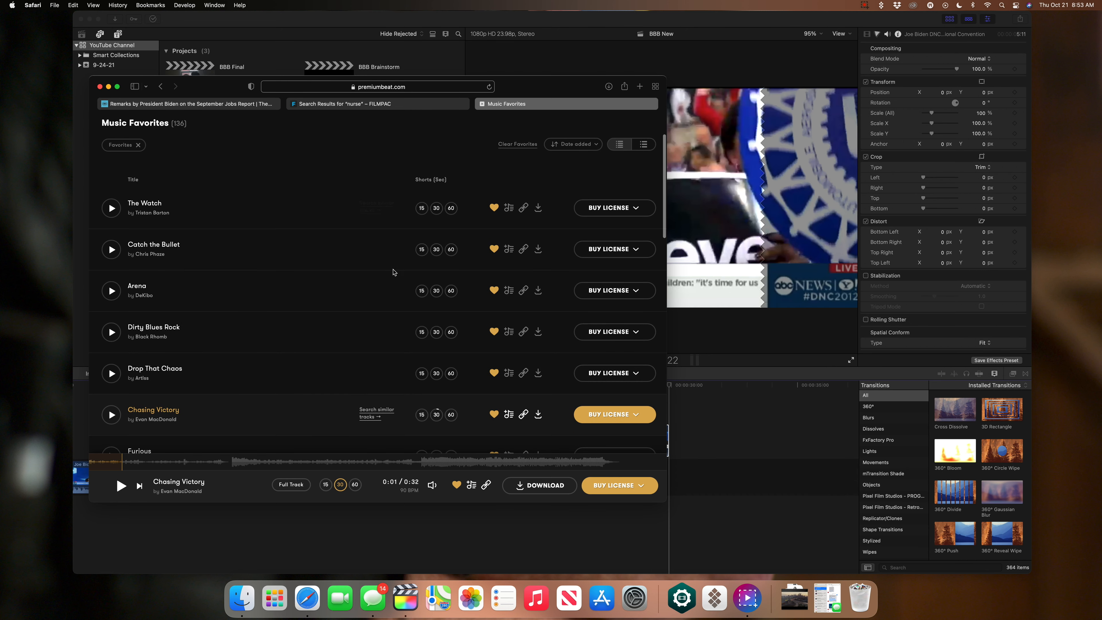
pyautogui.scroll(-1, 390, 272)
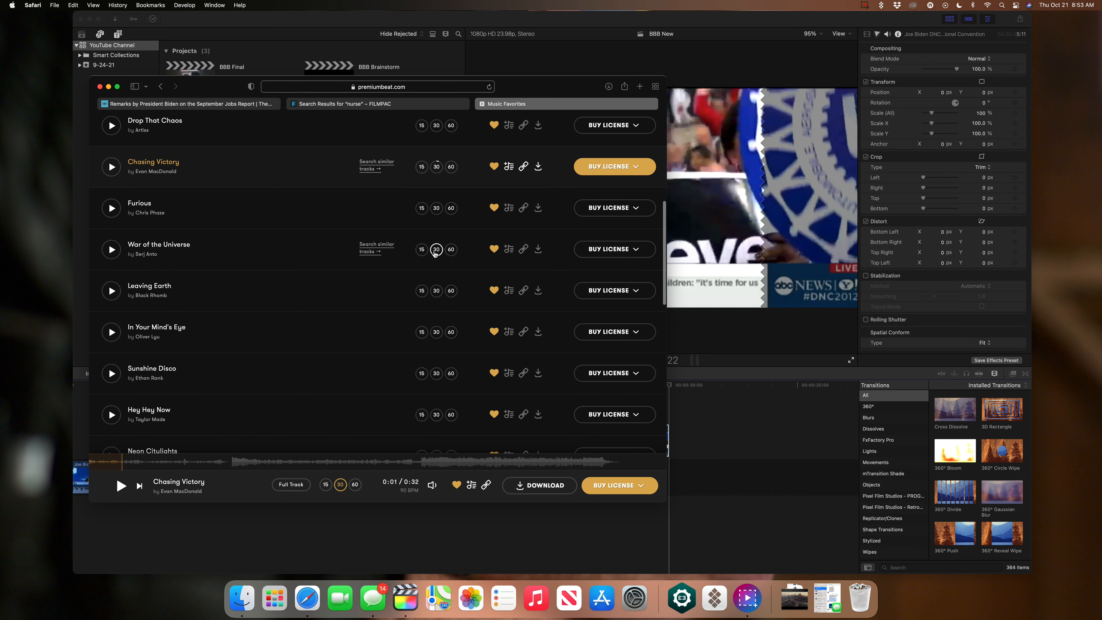
# - Preview the 30-second versions of War of the Universe, Leaving Earth, Sunshine Disco and Hey Hey Now
pyautogui.click(436, 249)
pyautogui.click(437, 294)
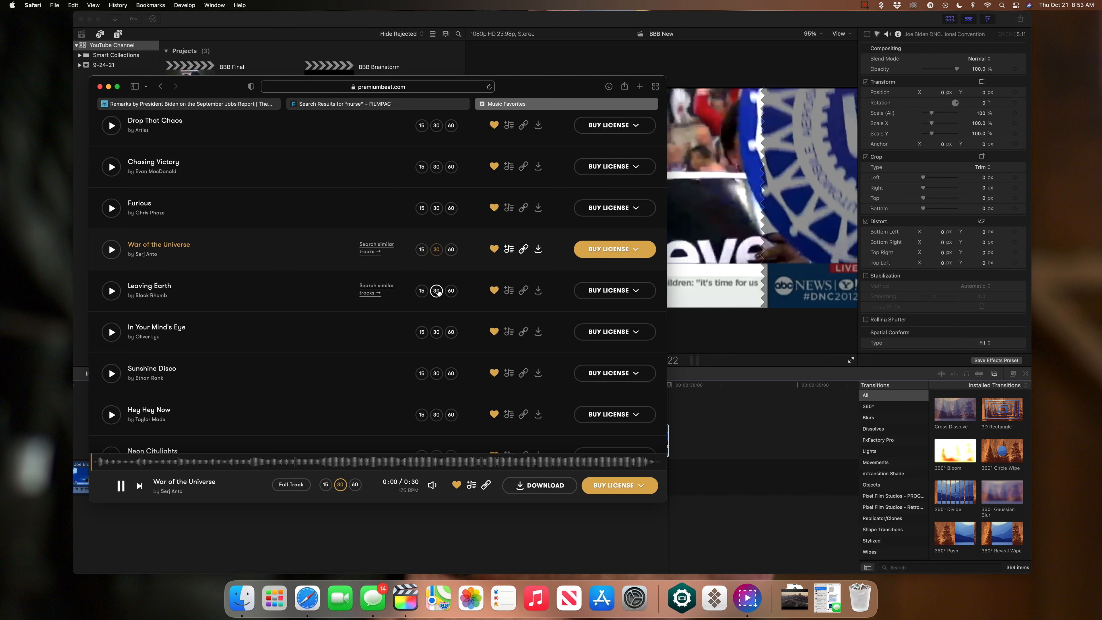
pyautogui.click(437, 291)
pyautogui.click(437, 374)
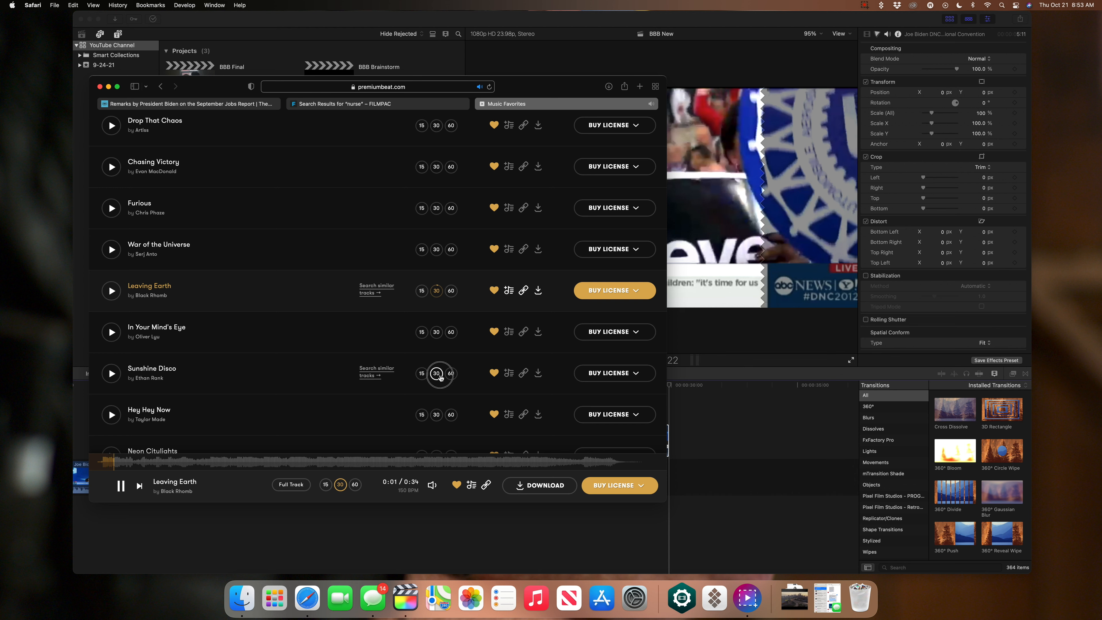
pyautogui.click(437, 415)
pyautogui.click(120, 486)
# - Preview the 30-second version of Chasing Victory
pyautogui.scroll(2, 392, 334)
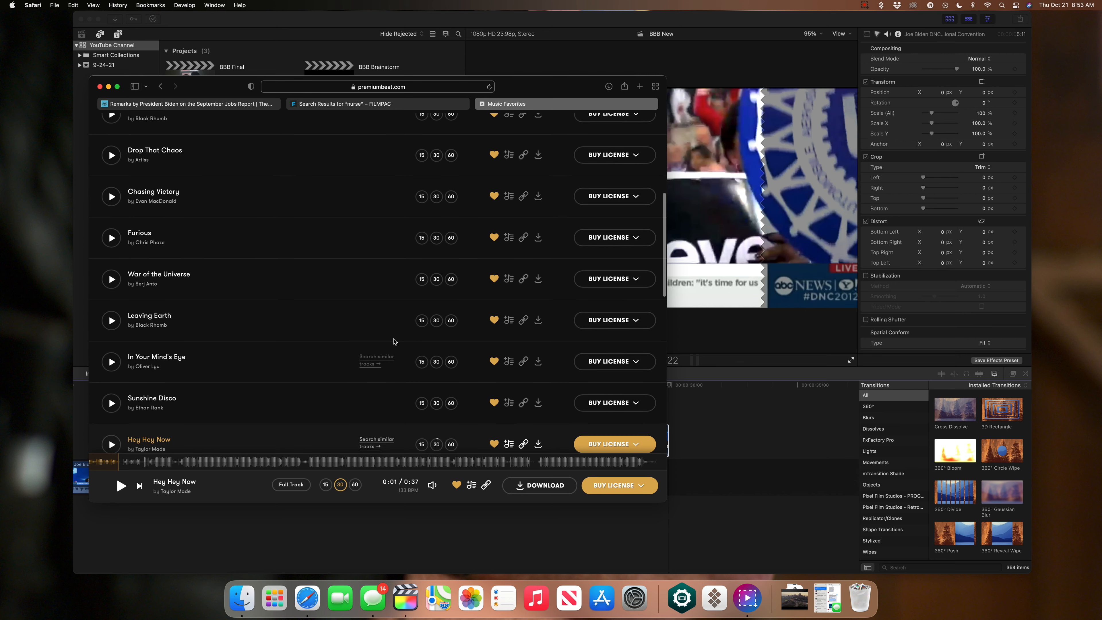
pyautogui.scroll(4, 391, 343)
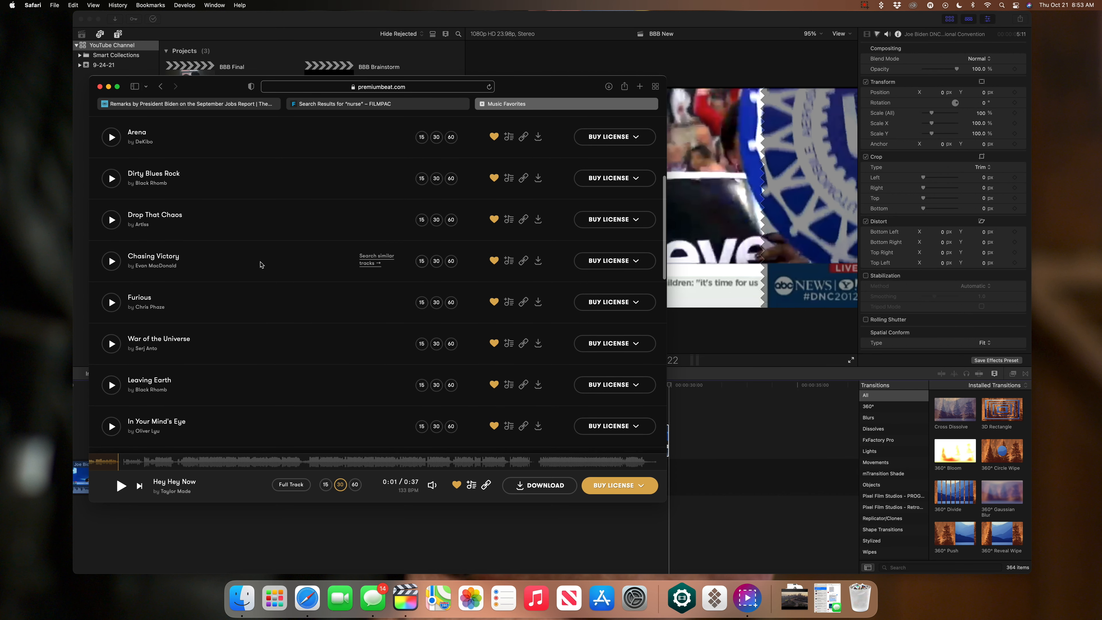
pyautogui.click(436, 260)
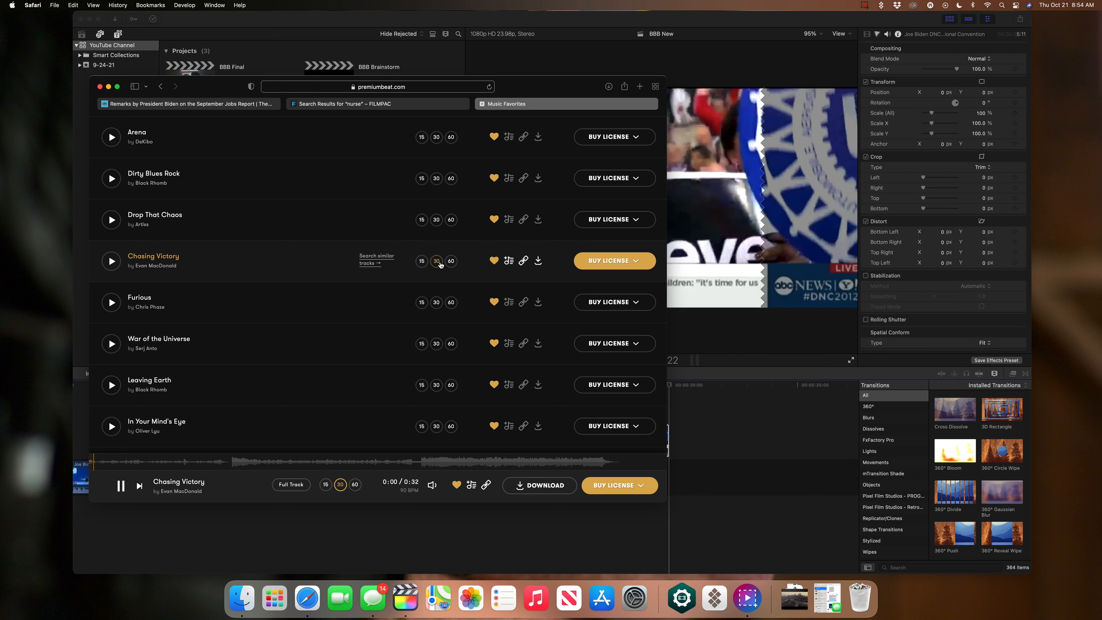
pyautogui.click(120, 485)
# - Switch back to Final Cut Pro, copy the Chasing Victory music clip from BBB Final and paste it at the start of BBB New
pyautogui.click(780, 465)
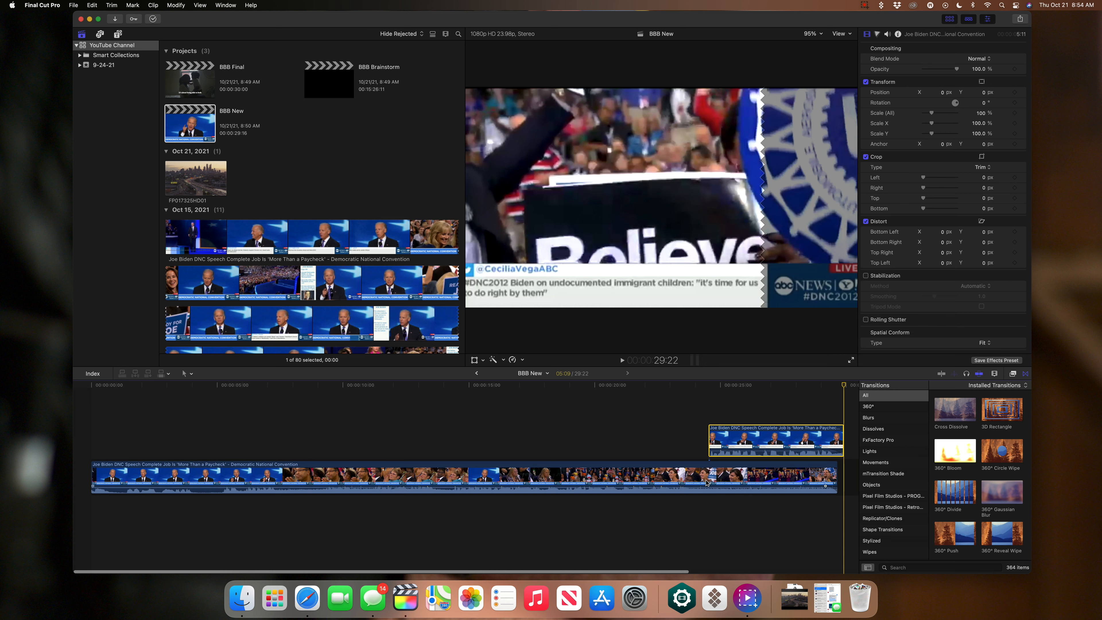
pyautogui.doubleClick(198, 69)
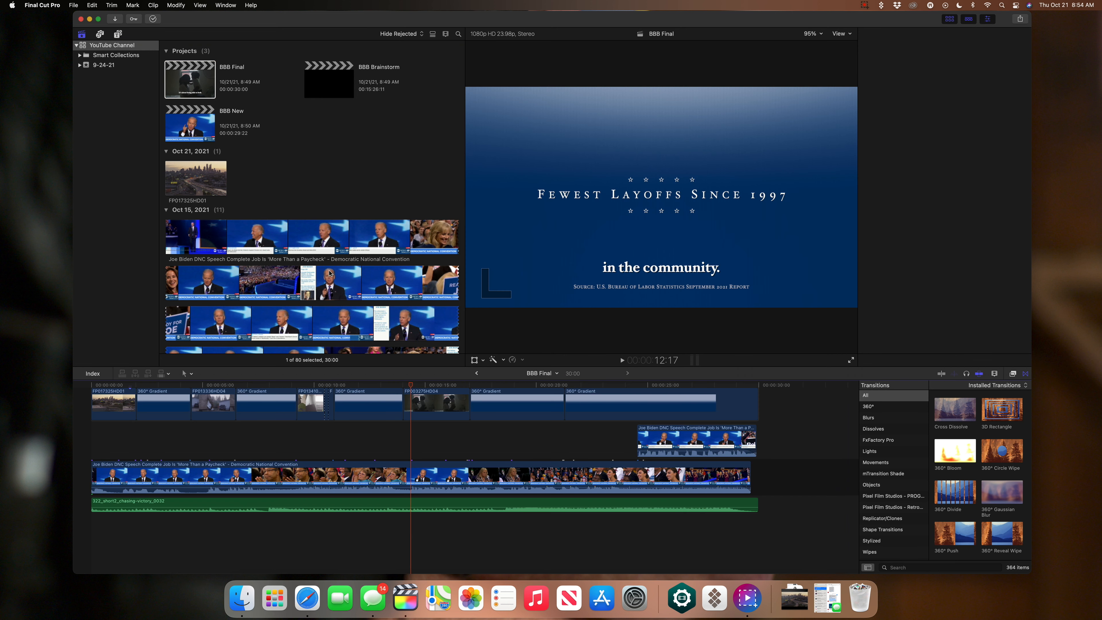
pyautogui.click(305, 504)
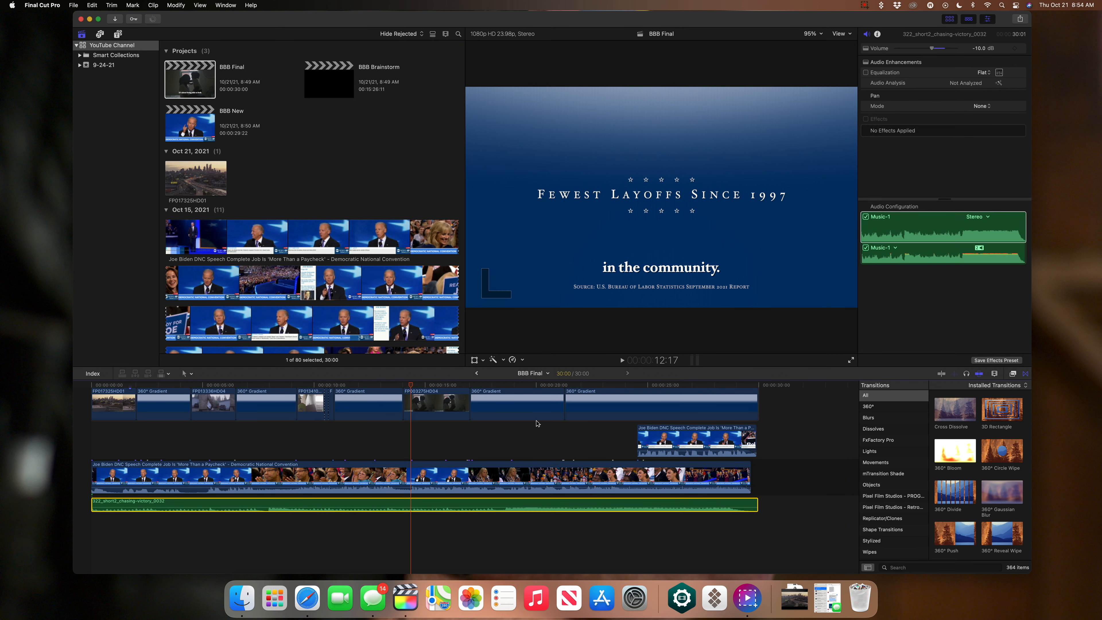
pyautogui.click(477, 374)
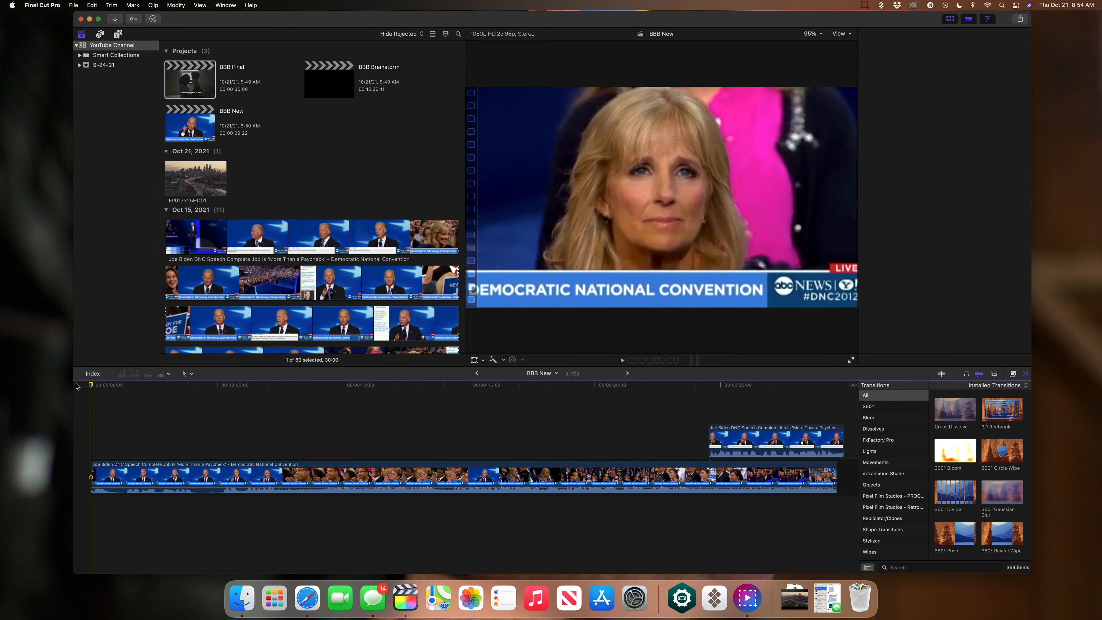
pyautogui.press('super+v')
# - Play the BBB New timeline at its start and near its end to hear the speech with the music
pyautogui.click(92, 389)
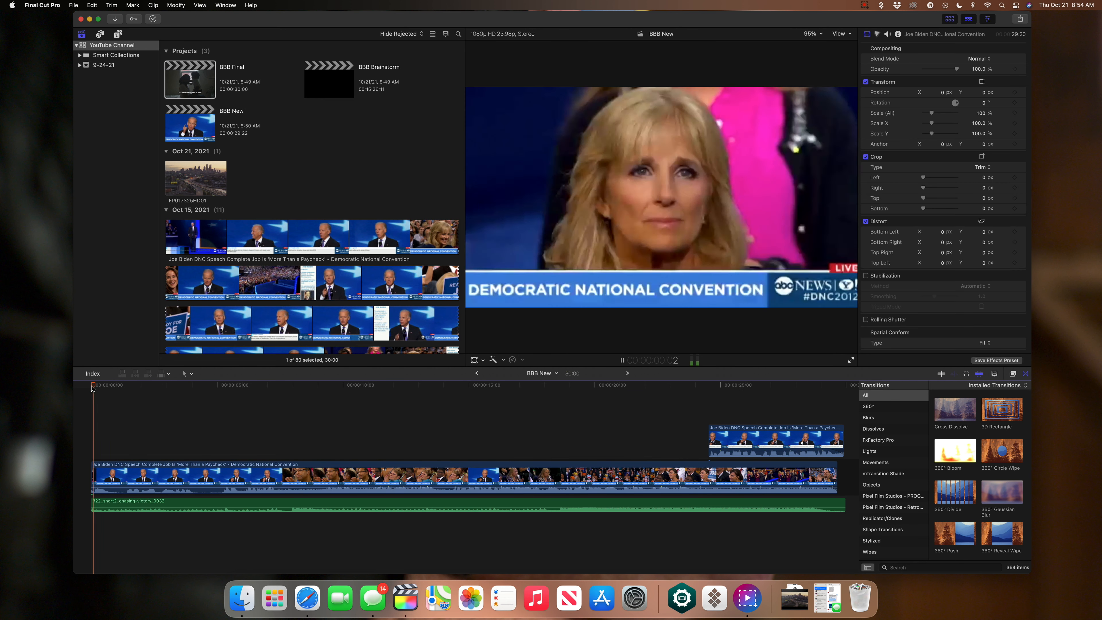
pyautogui.press('space')
pyautogui.hscroll(4, 670, 446)
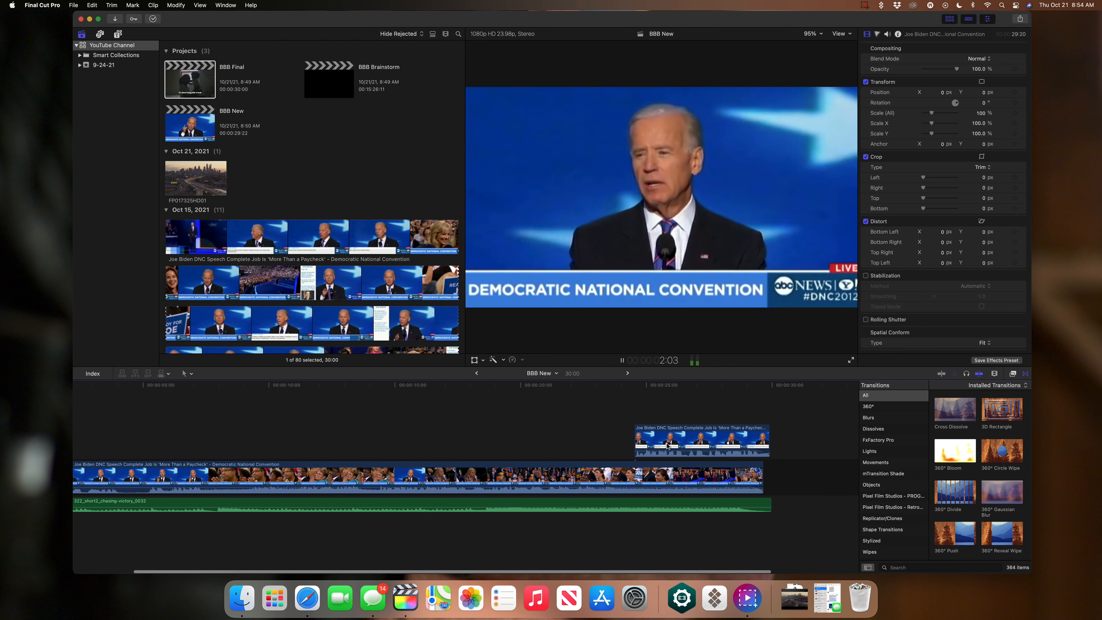
pyautogui.click(739, 390)
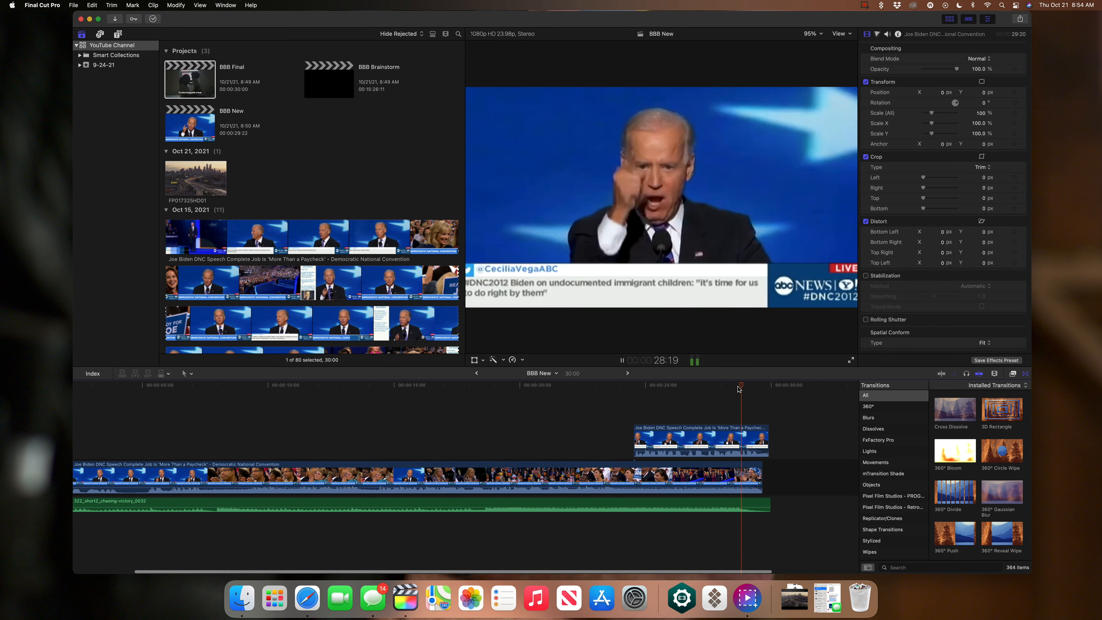
pyautogui.hscroll(-4, 375, 413)
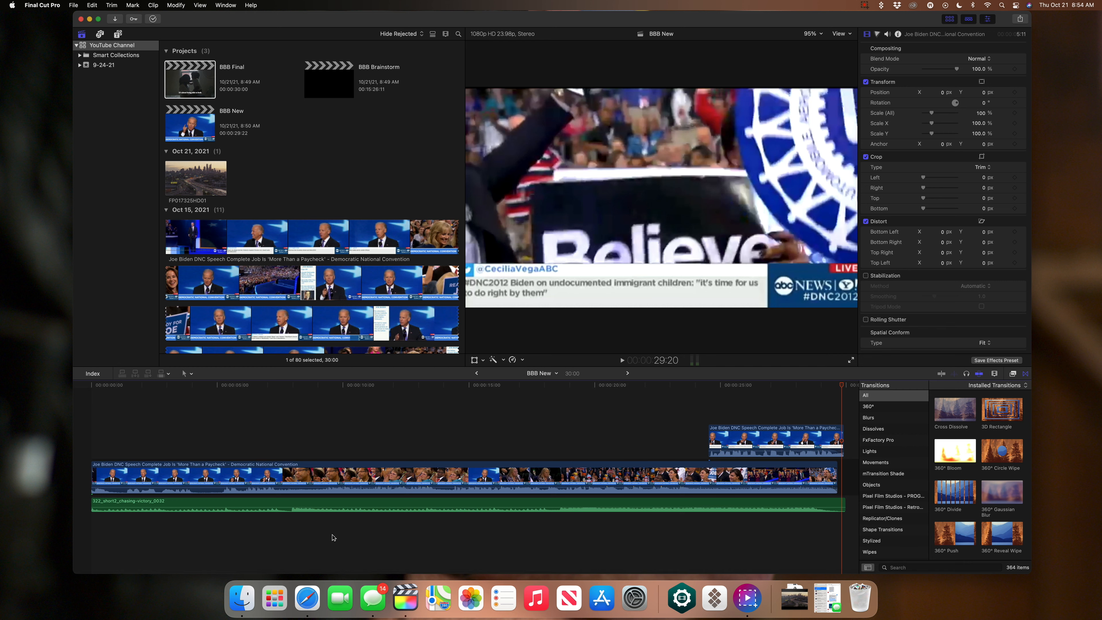
# - Switch to Safari and read the White House remarks on the September Jobs Report, highlighting the passage on total job creation
pyautogui.click(310, 600)
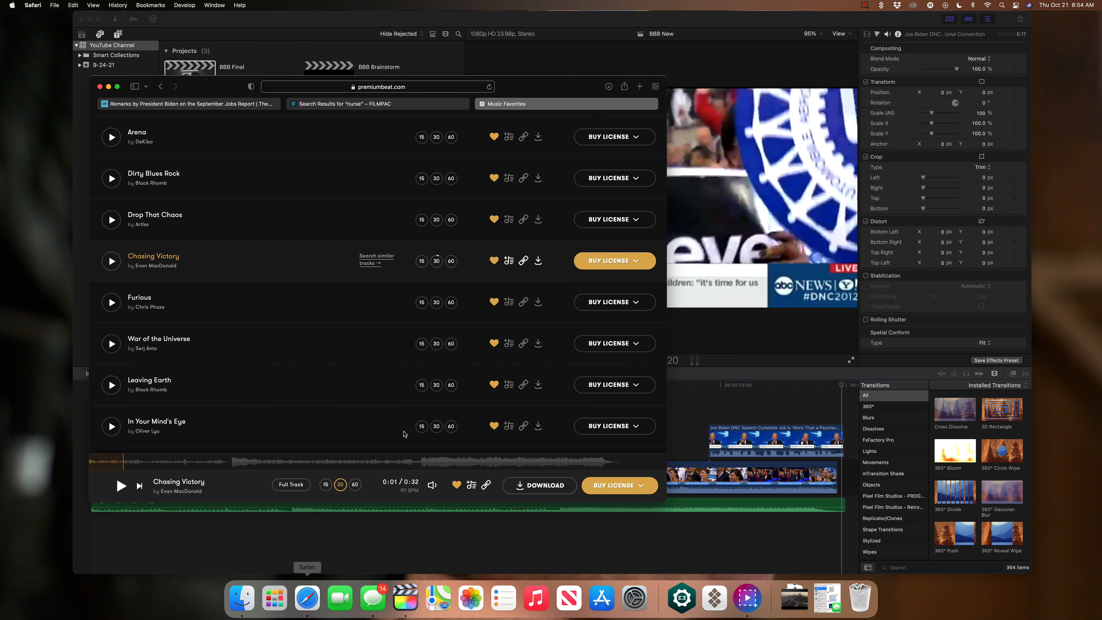
pyautogui.click(223, 105)
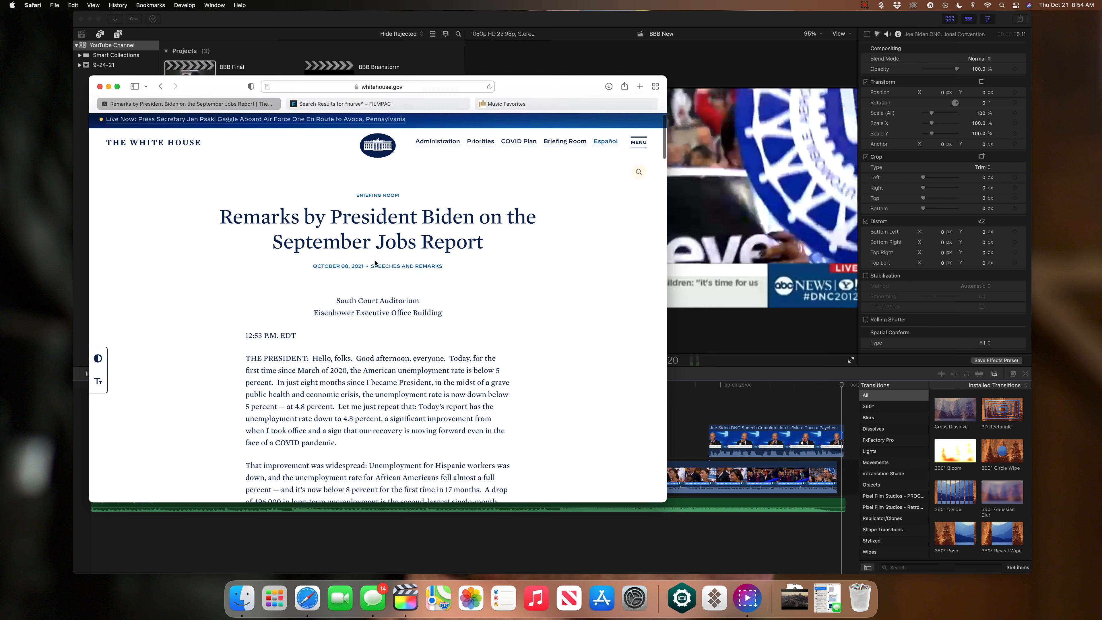
pyautogui.scroll(-8, 376, 263)
pyautogui.scroll(-3, 436, 273)
pyautogui.scroll(-4, 369, 330)
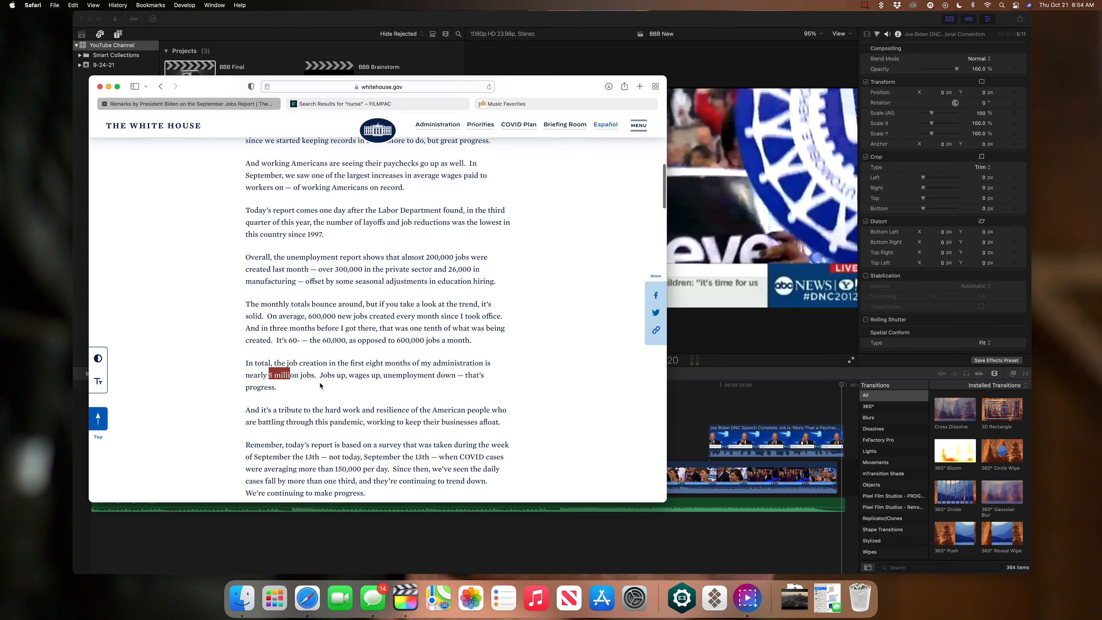
pyautogui.scroll(-4, 342, 371)
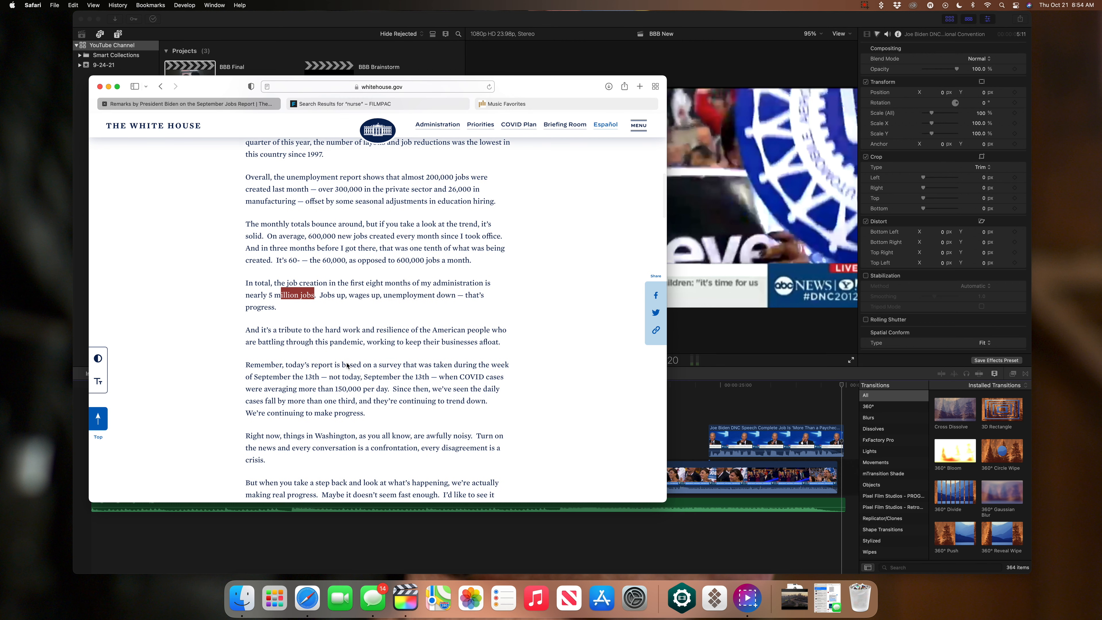
pyautogui.scroll(15, 346, 366)
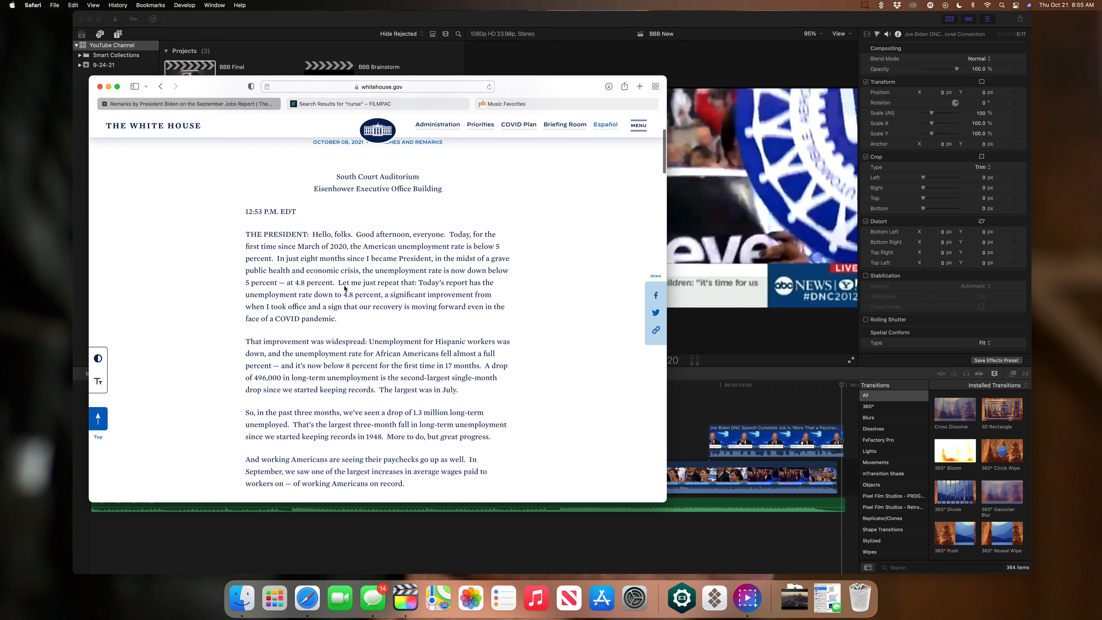
# - Switch back to Final Cut Pro, open BBB Final and play the 4.8 Million New Jobs title section
pyautogui.click(439, 27)
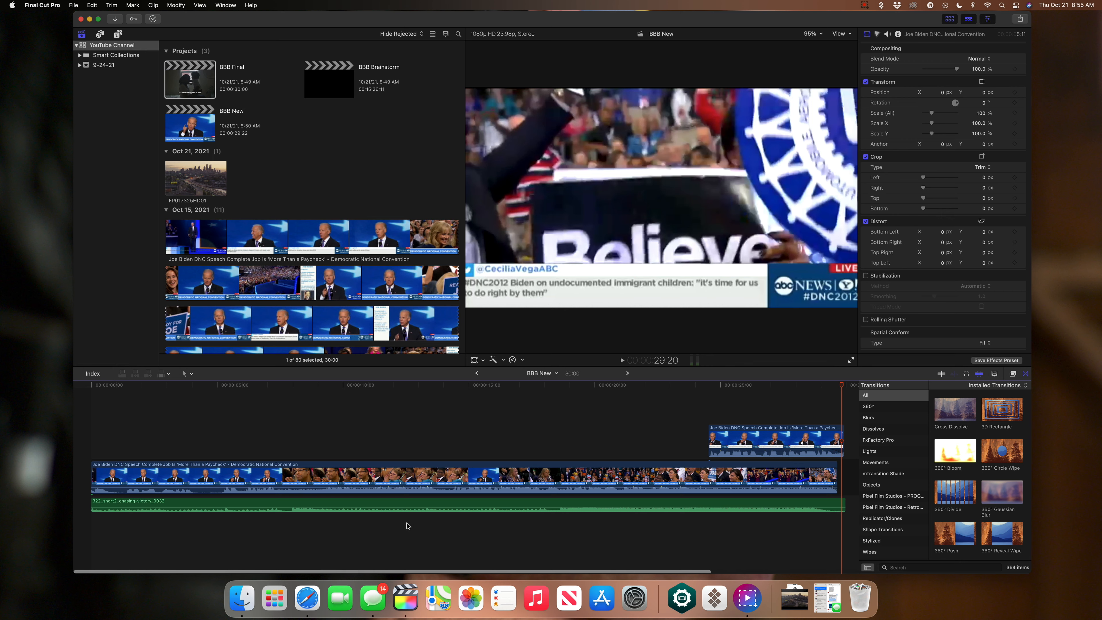
pyautogui.doubleClick(199, 93)
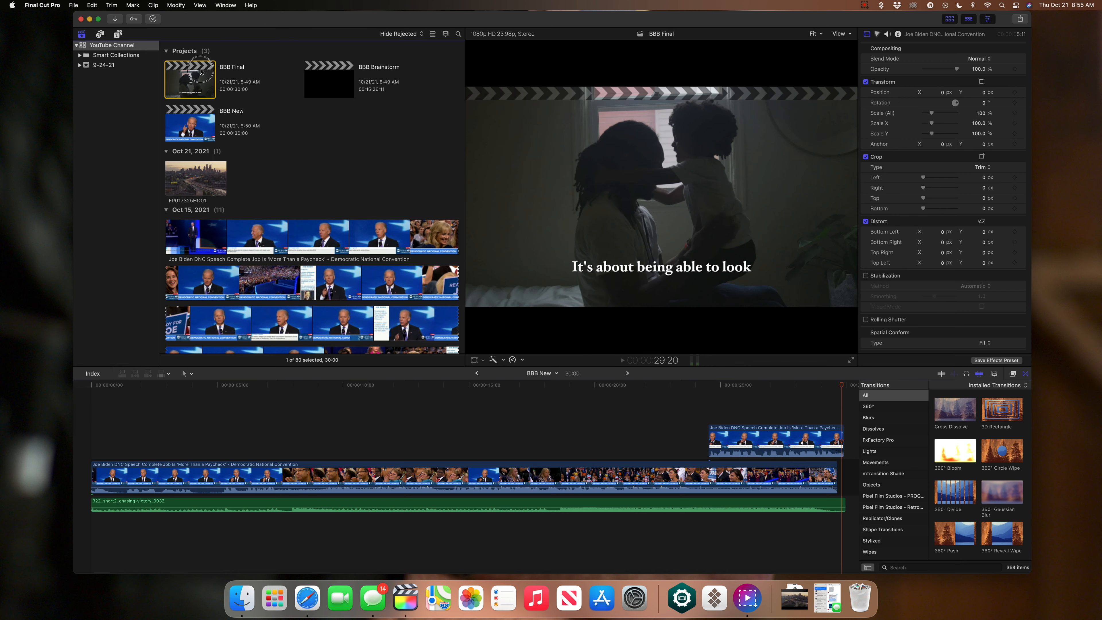
pyautogui.scroll(3, 269, 418)
pyautogui.scroll(5, 270, 418)
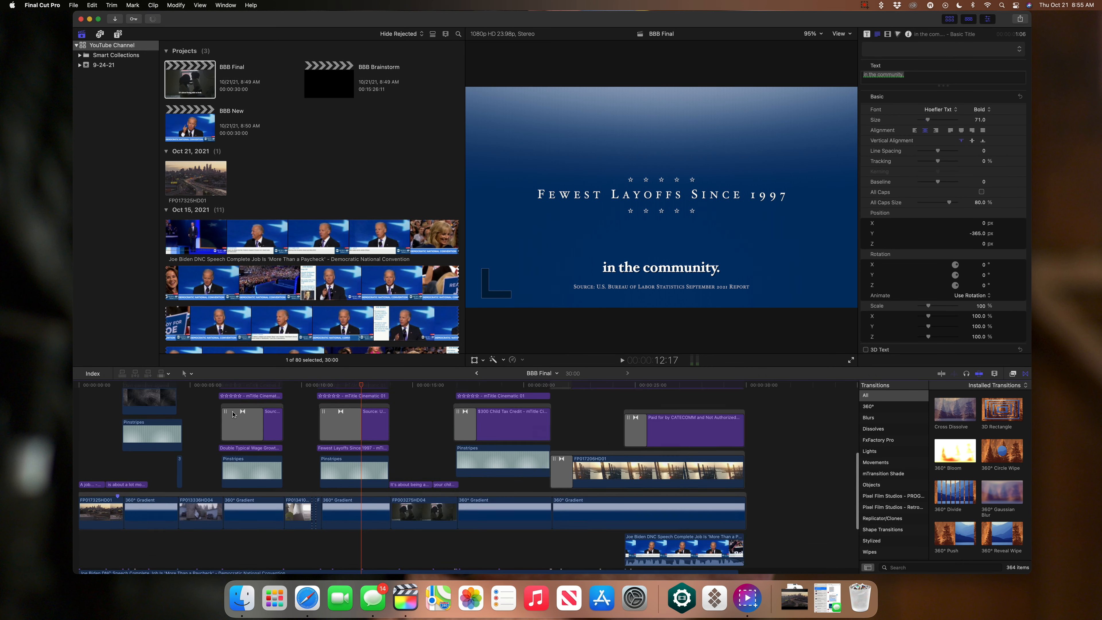
pyautogui.click(105, 385)
pyautogui.press('space')
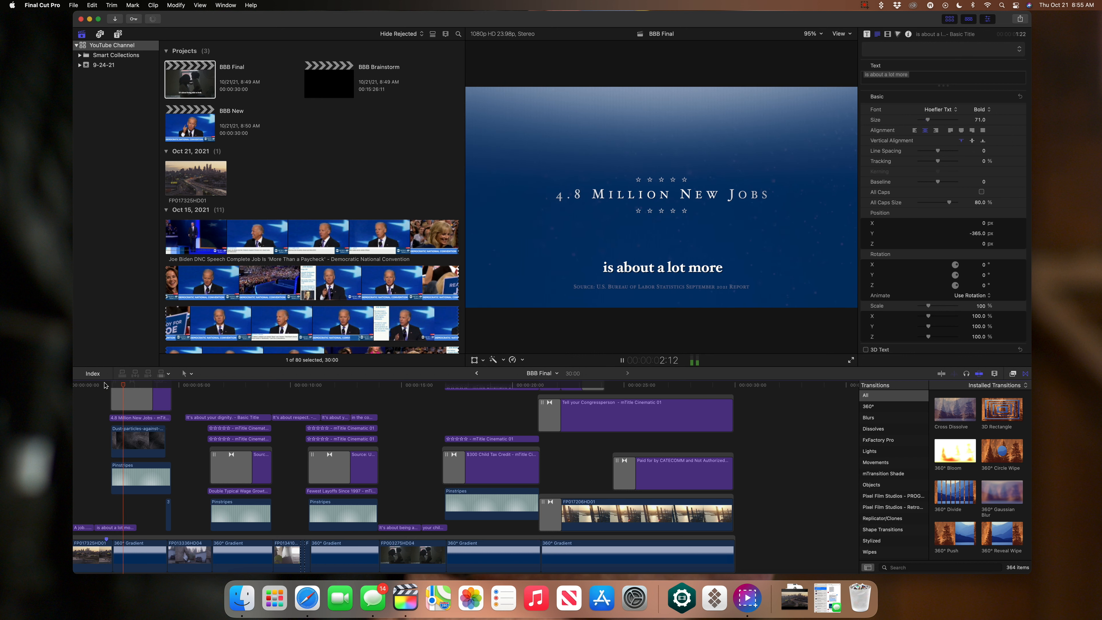
pyautogui.press('space')
pyautogui.click(122, 392)
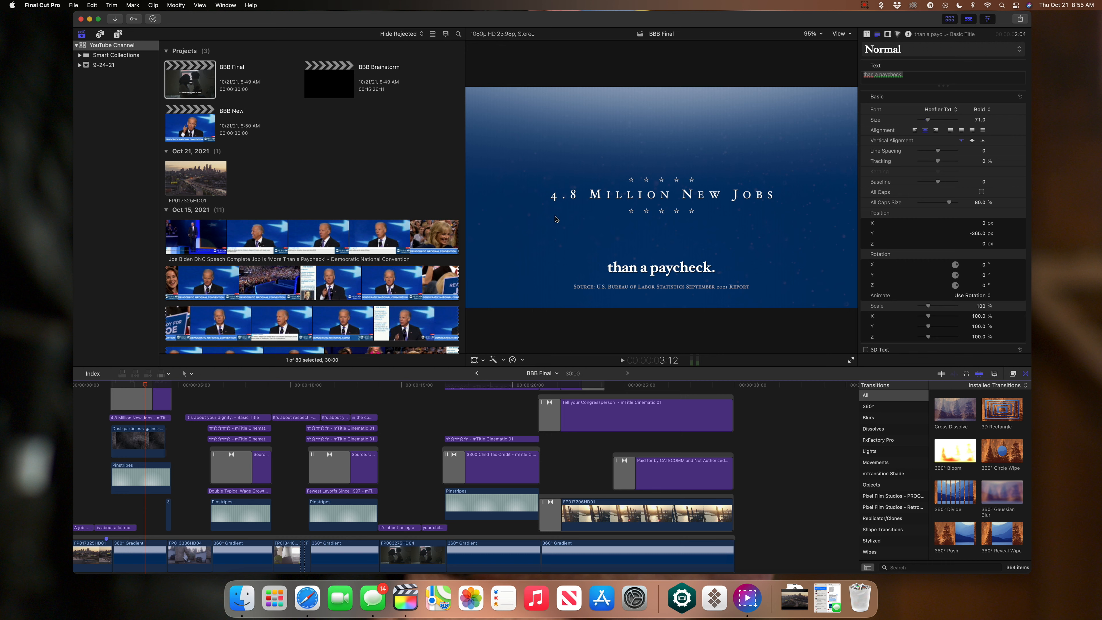
# - Disable and re-enable the dust particles overlay in the 4.8 Million New Jobs section to compare its effect
pyautogui.click(158, 438)
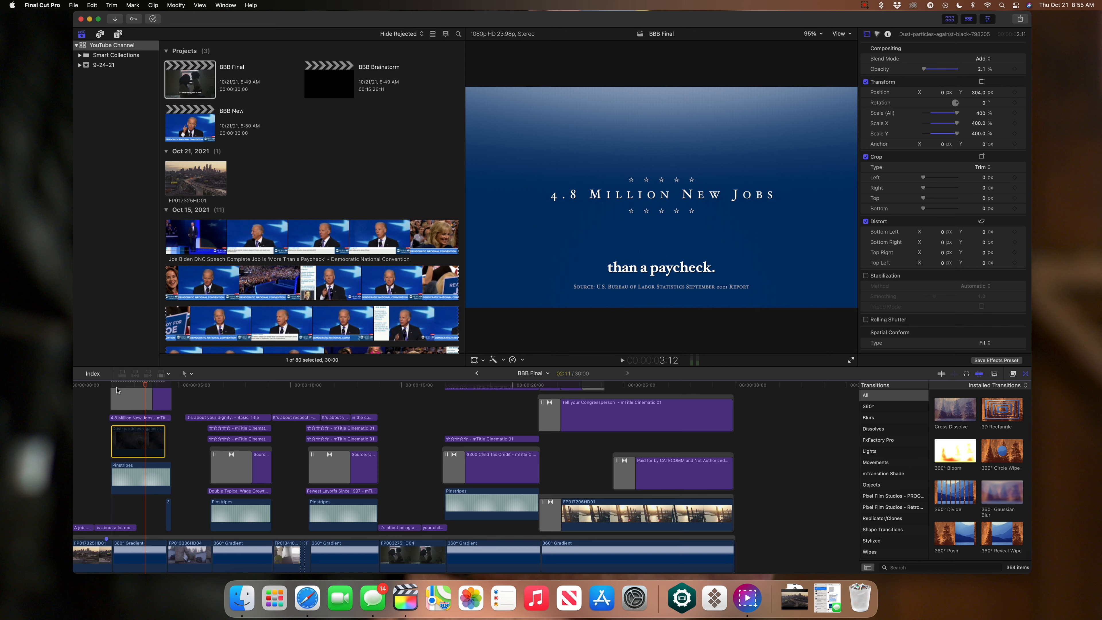
pyautogui.press('v')
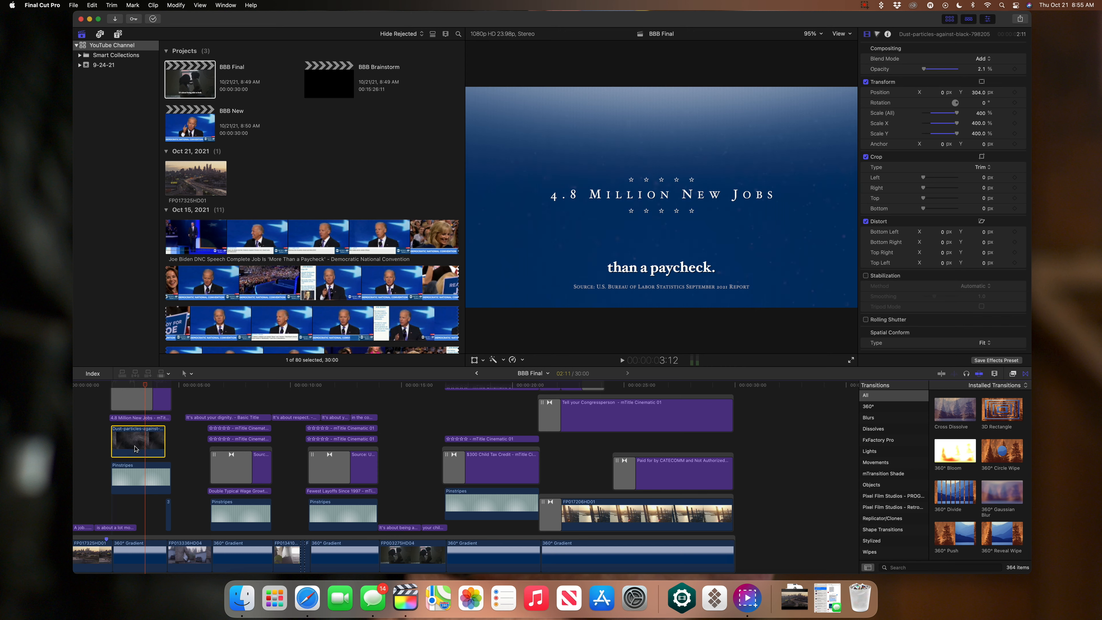
# - Disable the dust particles overlay and preview the 4.8 Million New Jobs section without it
pyautogui.press('v')
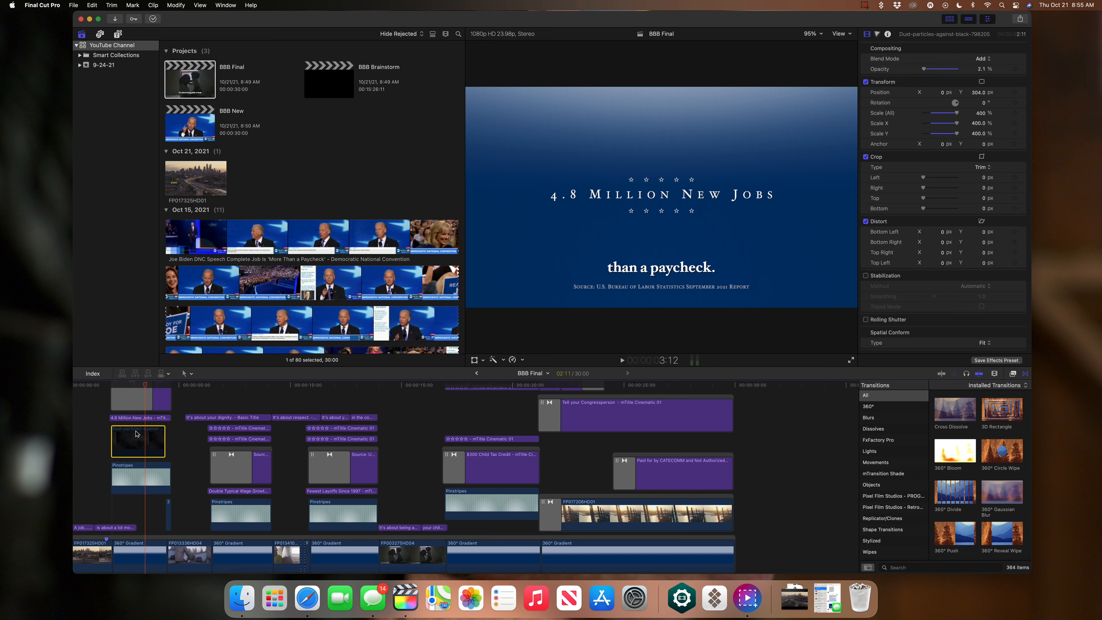
pyautogui.moveTo(110, 384)
pyautogui.mouseDown()
pyautogui.moveTo(174, 389)
pyautogui.moveTo(107, 390)
pyautogui.mouseUp()
pyautogui.scroll(5, 144, 428)
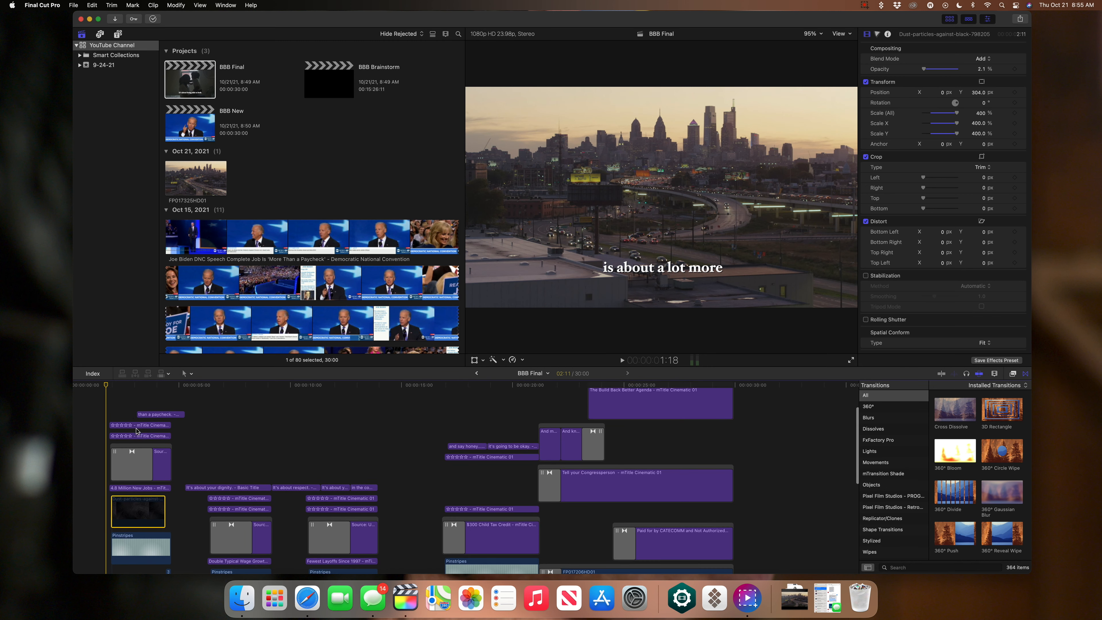
pyautogui.moveTo(111, 385); pyautogui.dragTo(163, 388)
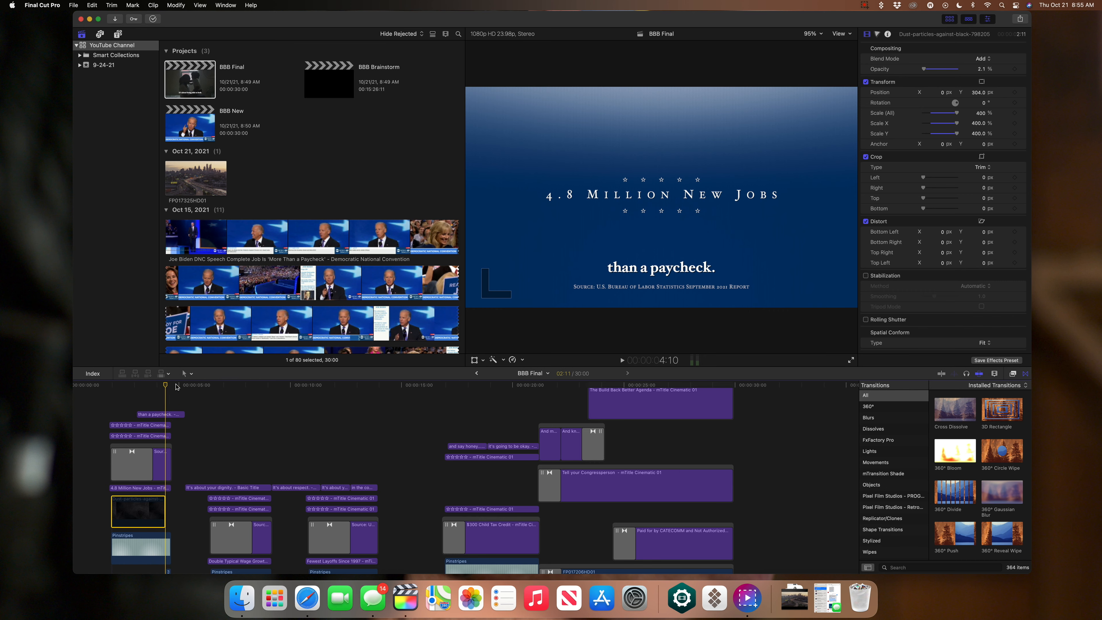
# - Return to BBB New and connect the Gradient texture generator above the speech clip at about 5 seconds, then play it
pyautogui.click(476, 373)
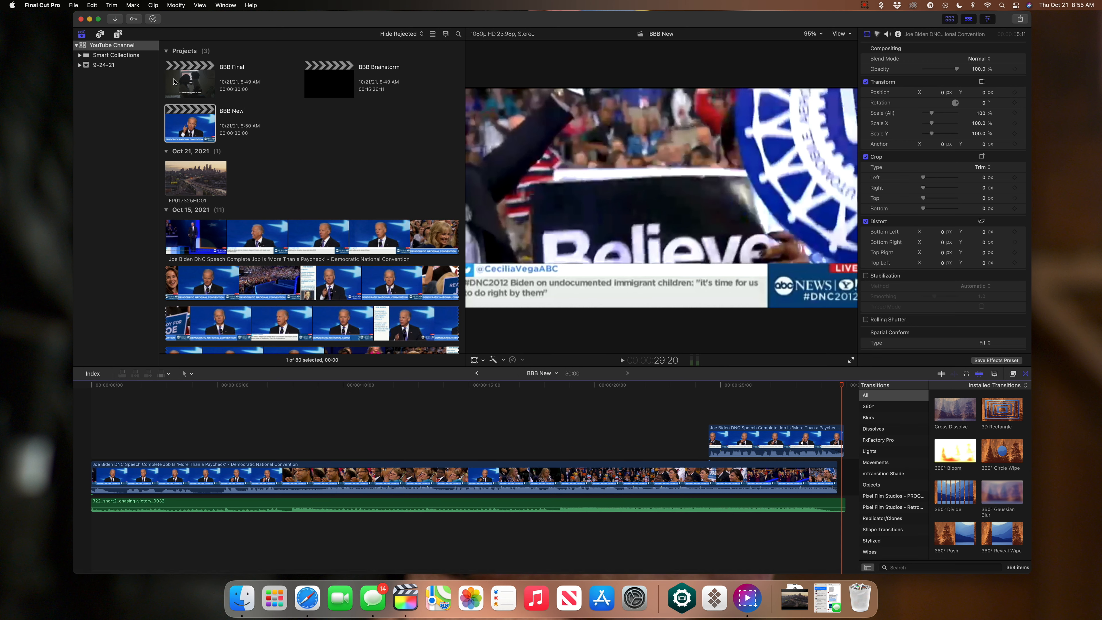
pyautogui.click(119, 35)
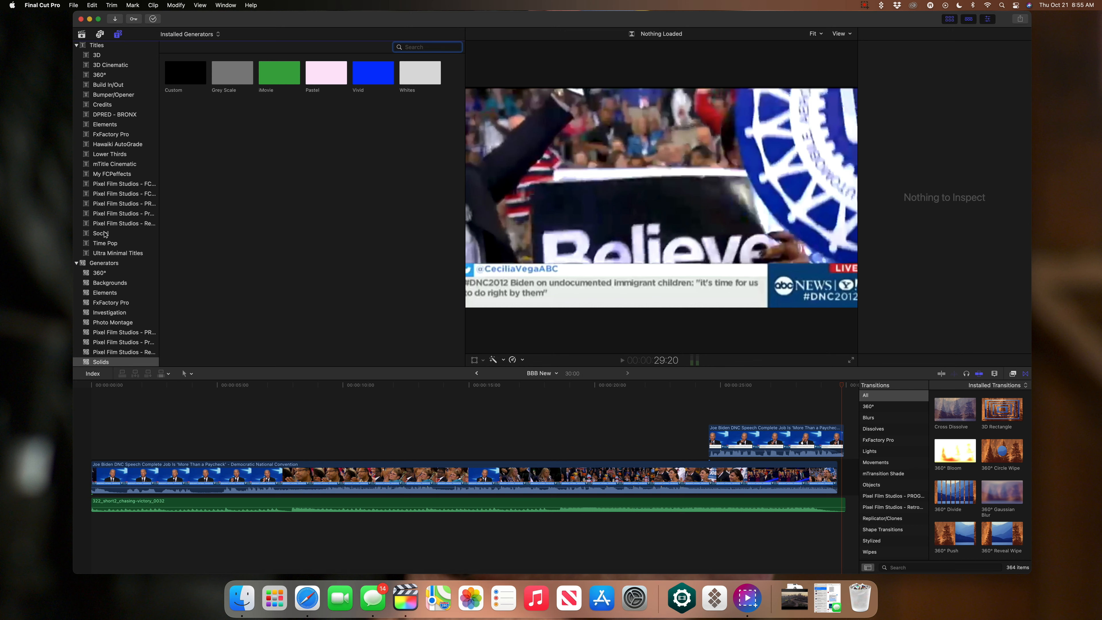
pyautogui.scroll(-2, 113, 278)
pyautogui.click(117, 352)
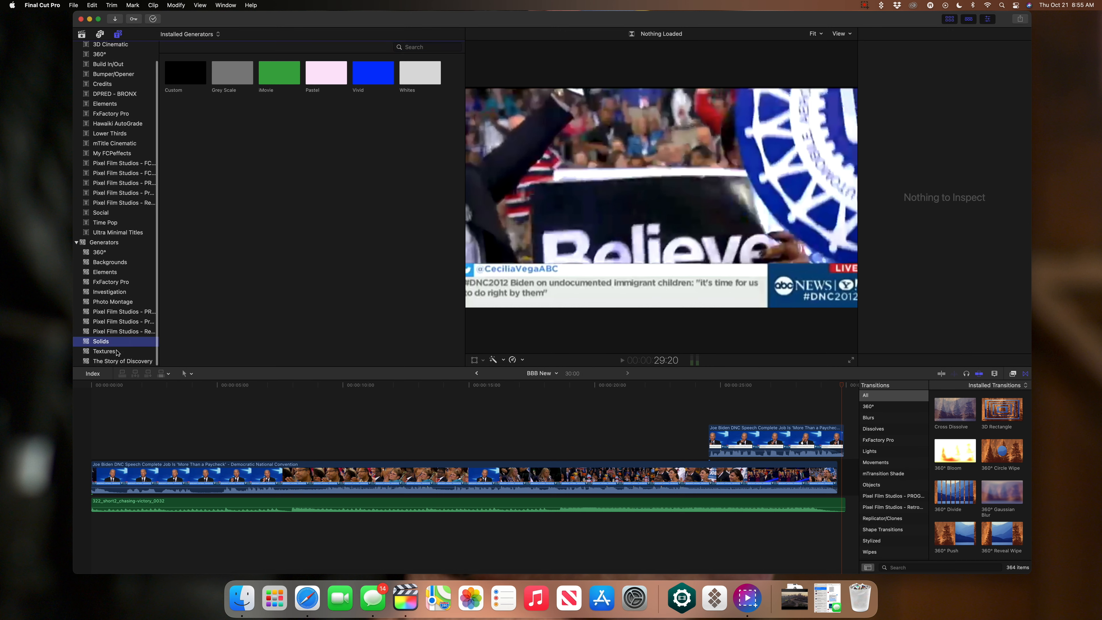
pyautogui.moveTo(227, 85); pyautogui.dragTo(225, 439)
pyautogui.click(242, 385)
pyautogui.press('space')
pyautogui.press('space')
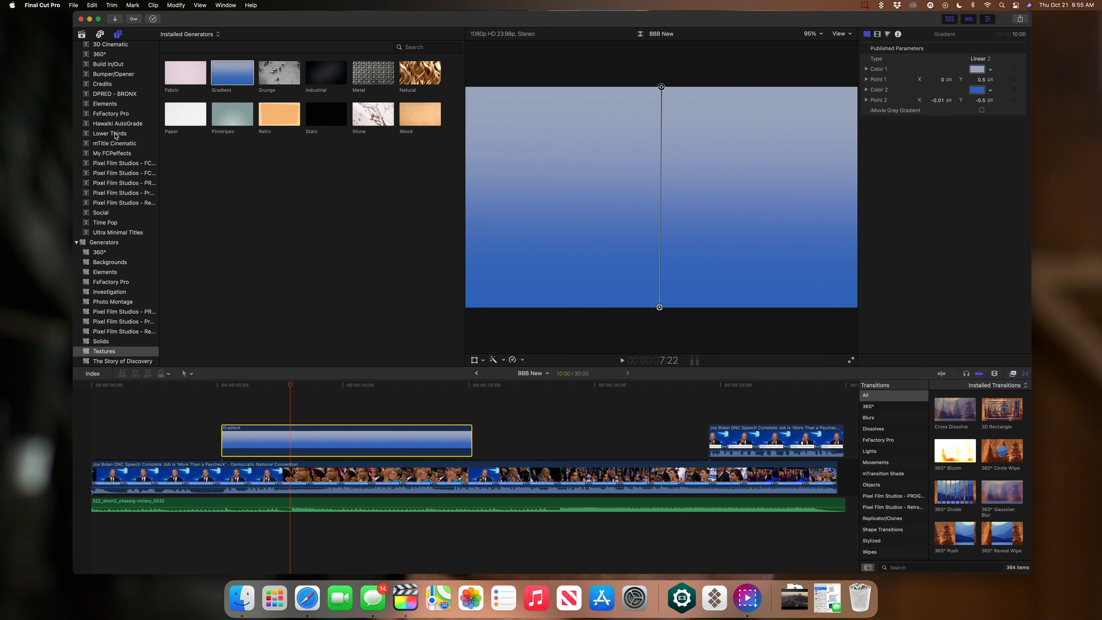
# - Copy the fb_share_postcard image from BBB Brainstorm and paste it as a connected clip just after the Gradient in BBB New
pyautogui.scroll(2, 116, 136)
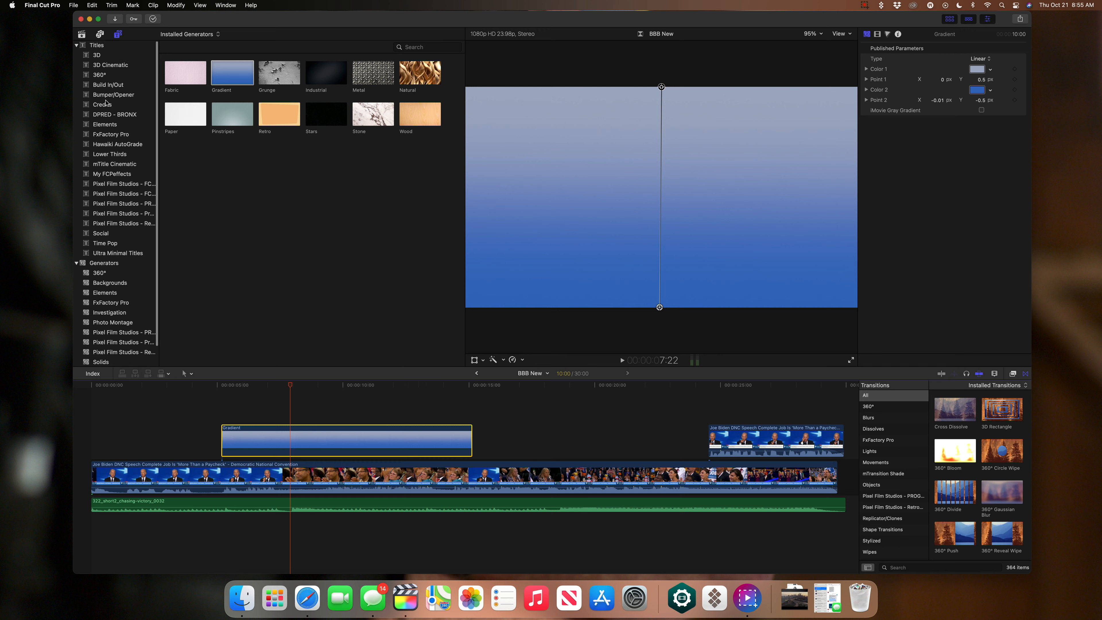
pyautogui.click(83, 35)
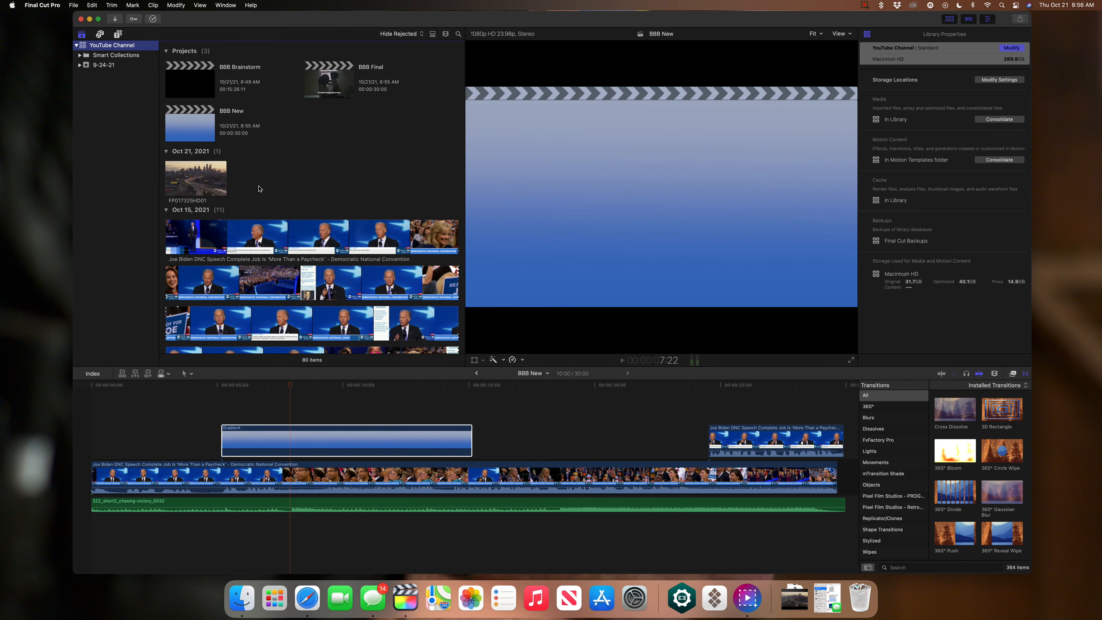
pyautogui.doubleClick(198, 71)
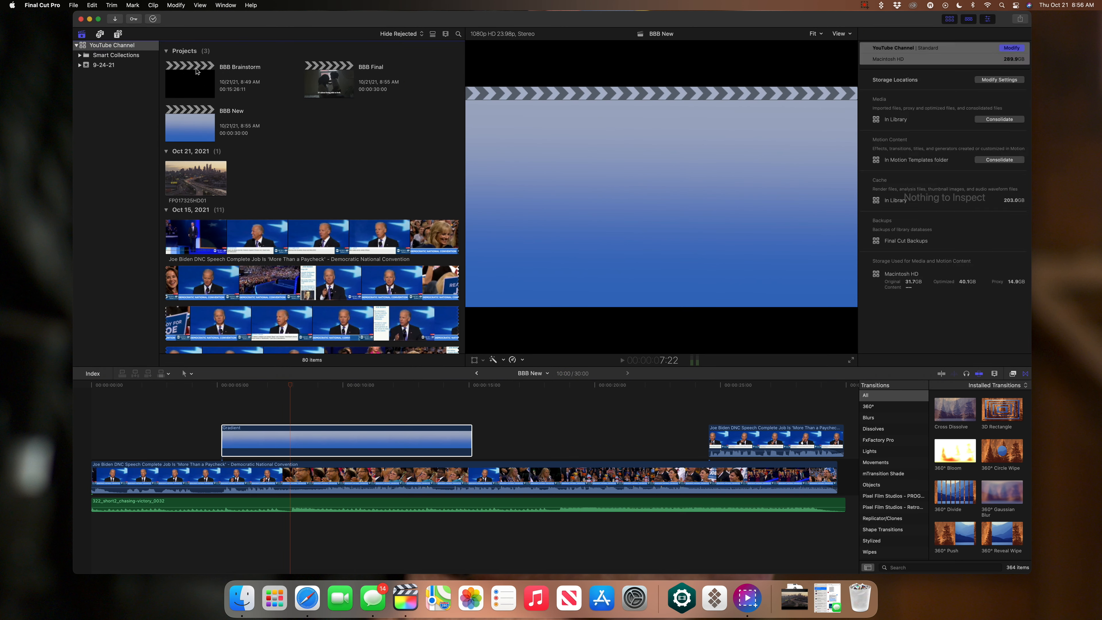
pyautogui.click(379, 409)
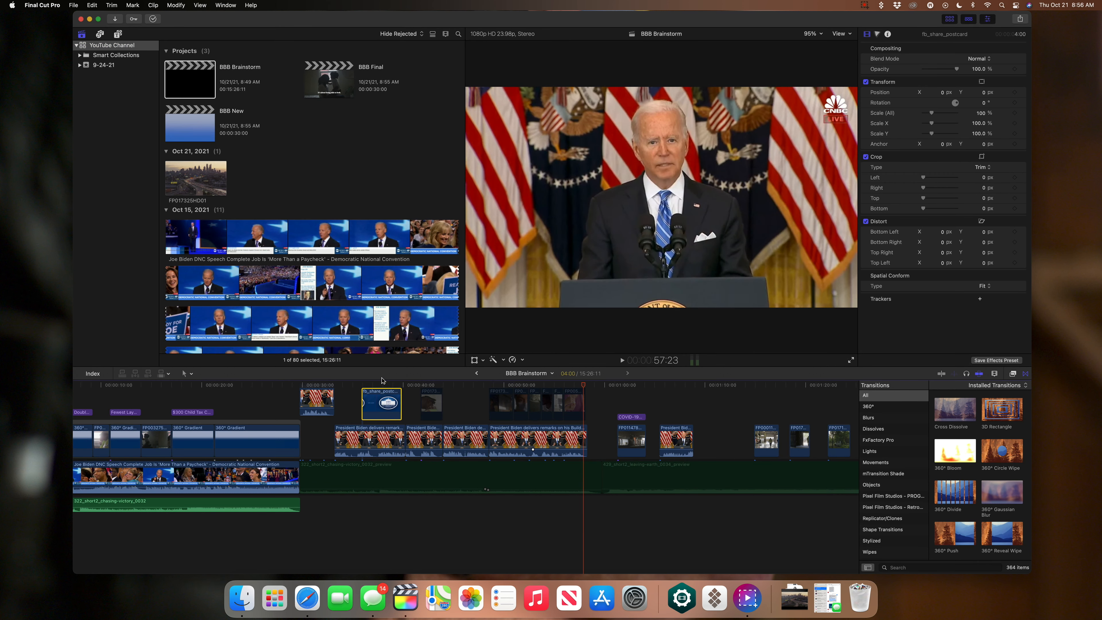
pyautogui.click(477, 373)
pyautogui.hotkey('alt', 'v')
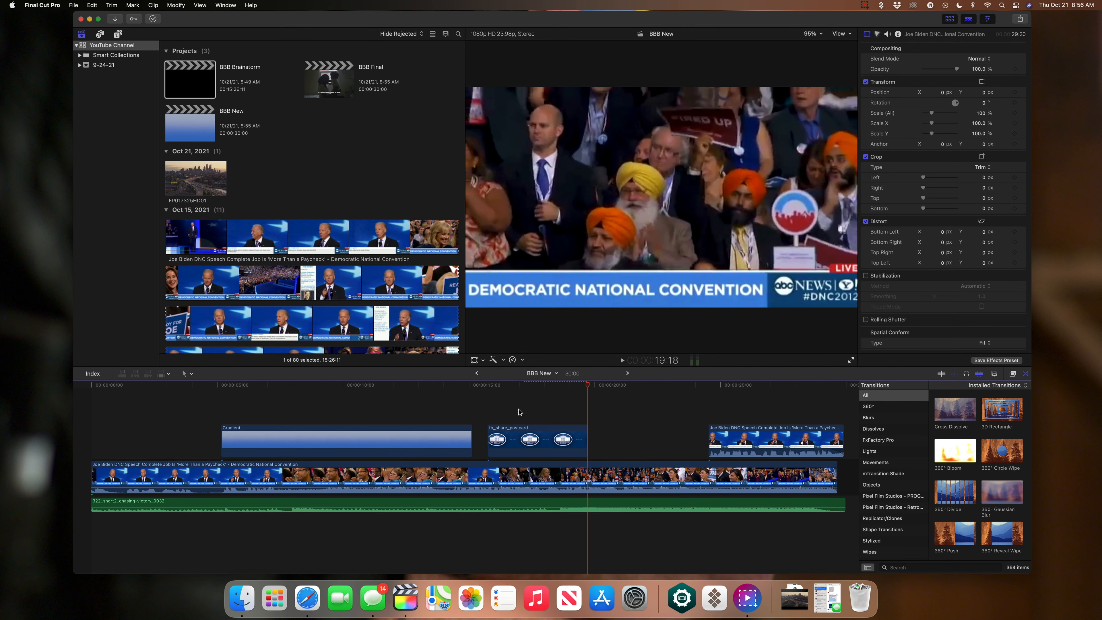
# - Set the Gradient generator's Color 2 to dark navy blue and its type to Radial
pyautogui.click(347, 441)
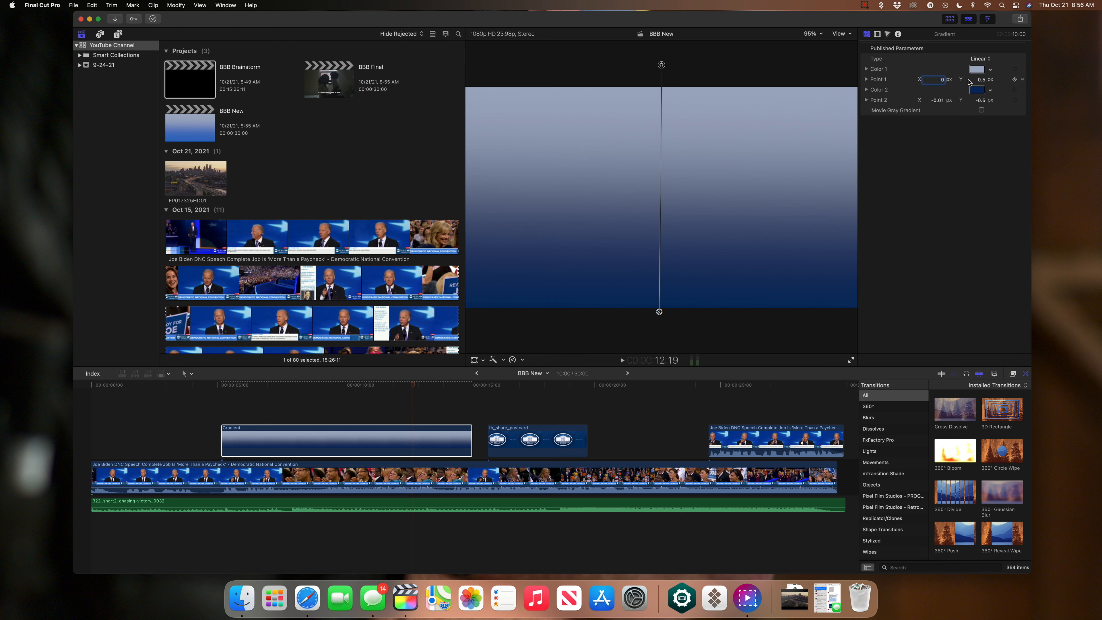
pyautogui.click(983, 59)
pyautogui.click(983, 69)
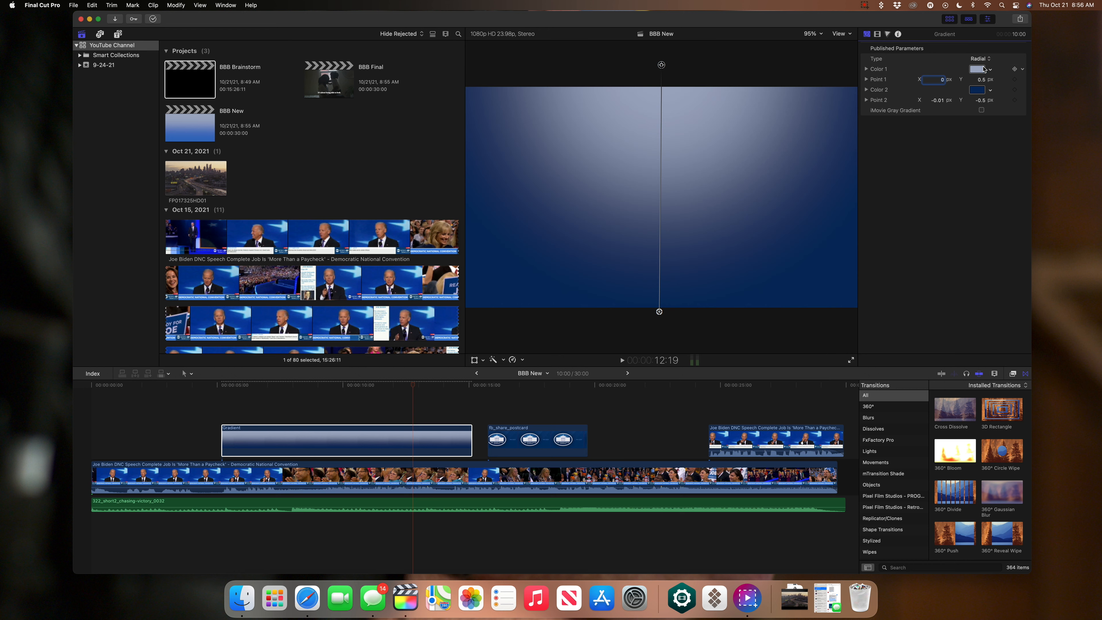